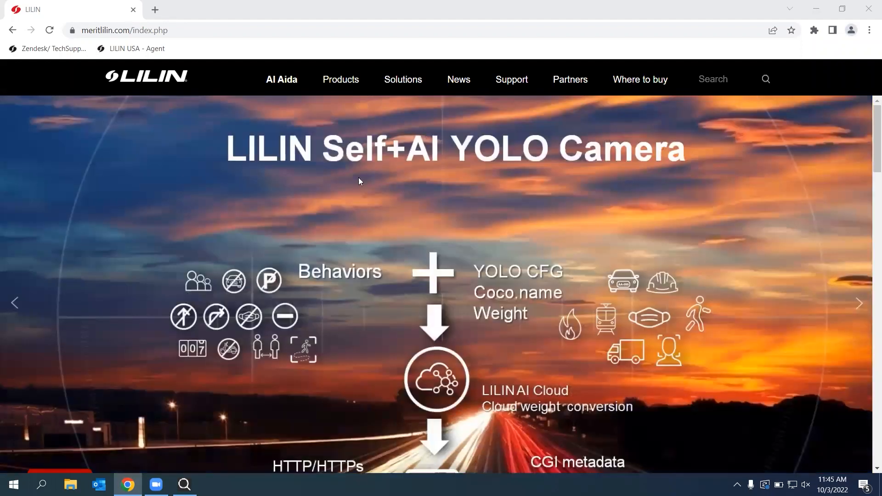
Show the VMS Systems product list under Products on meritlilin.com
{"action": "mouse_move", "coordinate": [344, 82]}
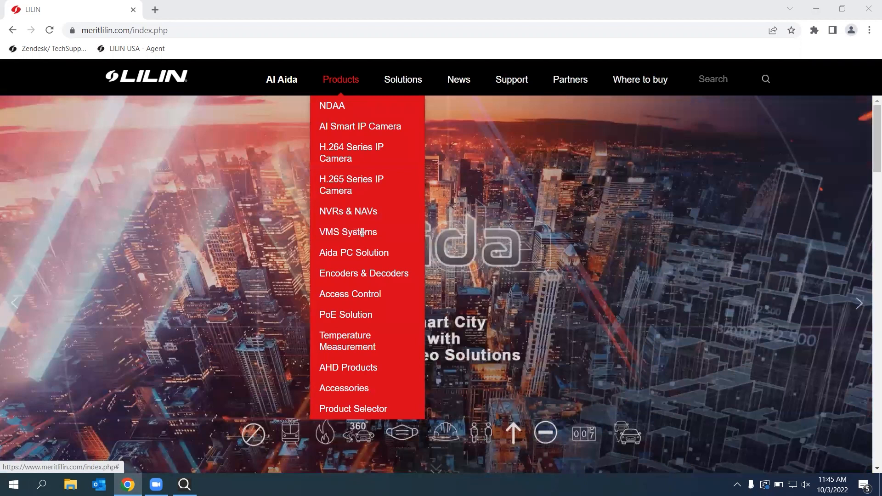
{"action": "mouse_move", "coordinate": [382, 232]}
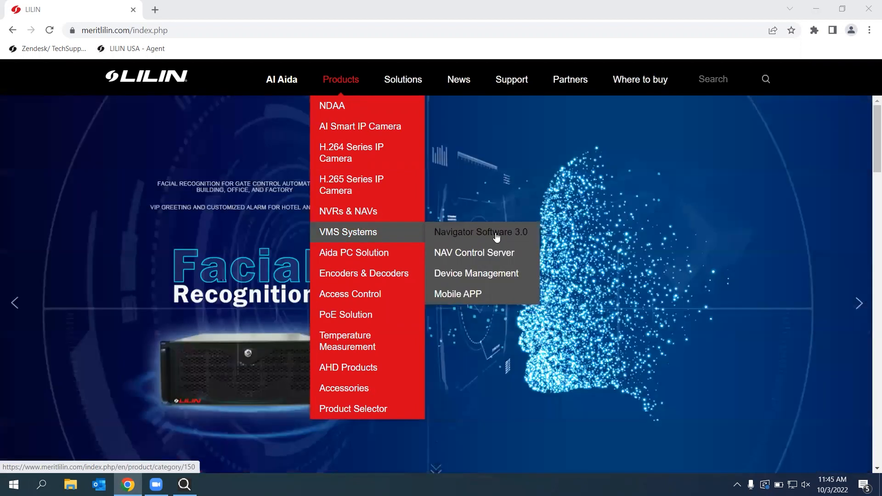
Go to the NAV Control Center 3.0 page and expand its Downloads list
{"action": "left_click", "coordinate": [494, 236]}
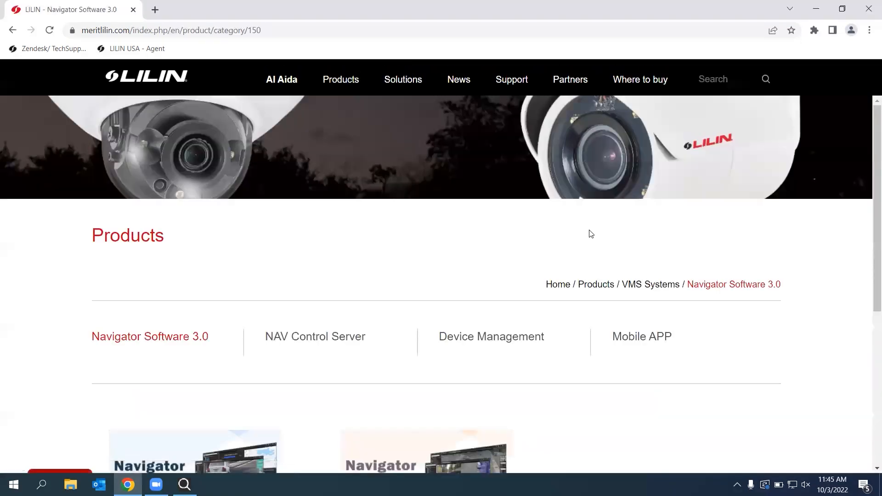
{"action": "scroll", "coordinate": [437, 235], "scroll_direction": "down", "scroll_amount": 5}
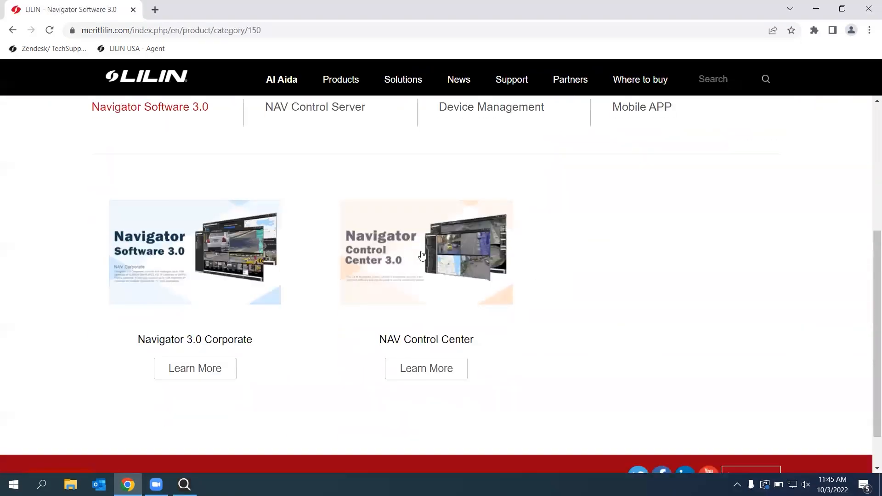
{"action": "left_click", "coordinate": [459, 253]}
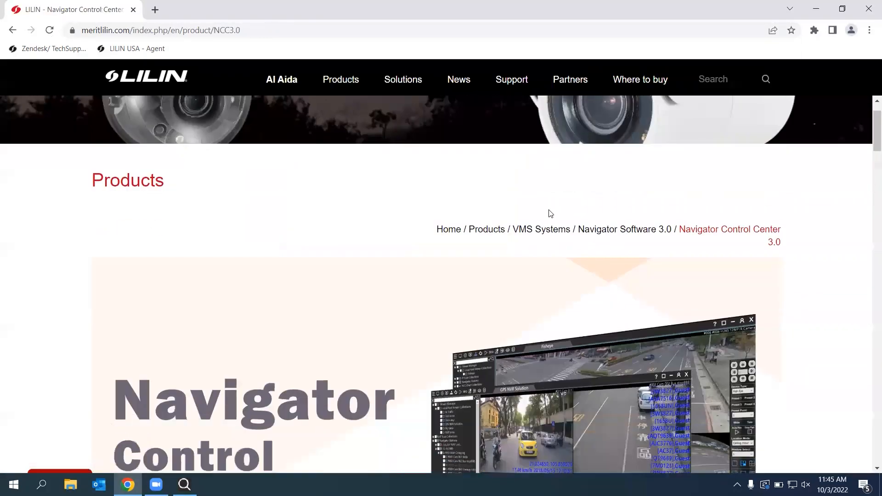
{"action": "scroll", "coordinate": [551, 214], "scroll_direction": "down", "scroll_amount": 1}
{"action": "scroll", "coordinate": [543, 215], "scroll_direction": "up", "scroll_amount": 2}
{"action": "scroll", "coordinate": [542, 214], "scroll_direction": "down", "scroll_amount": 2}
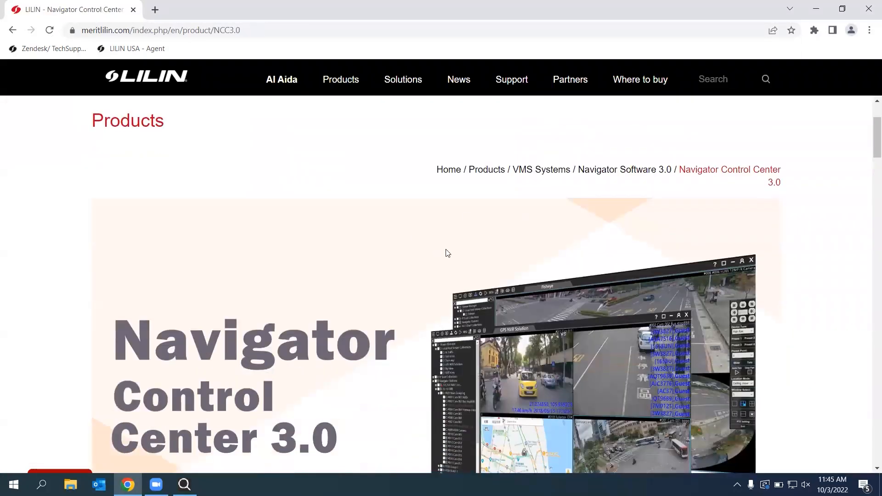
{"action": "scroll", "coordinate": [549, 273], "scroll_direction": "down", "scroll_amount": 5}
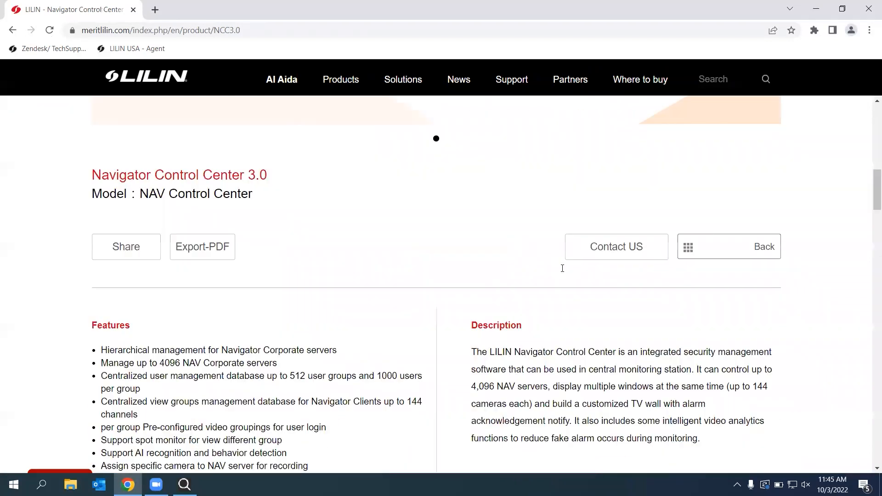
{"action": "scroll", "coordinate": [556, 269], "scroll_direction": "down", "scroll_amount": 20}
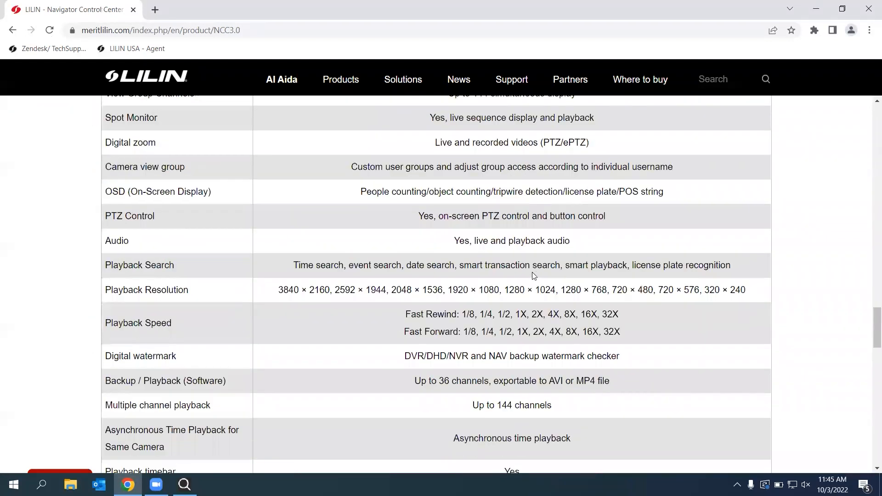
{"action": "scroll", "coordinate": [532, 275], "scroll_direction": "down", "scroll_amount": 10}
{"action": "scroll", "coordinate": [344, 351], "scroll_direction": "down", "scroll_amount": 2}
{"action": "scroll", "coordinate": [368, 358], "scroll_direction": "up", "scroll_amount": 1}
{"action": "scroll", "coordinate": [339, 355], "scroll_direction": "down", "scroll_amount": 1}
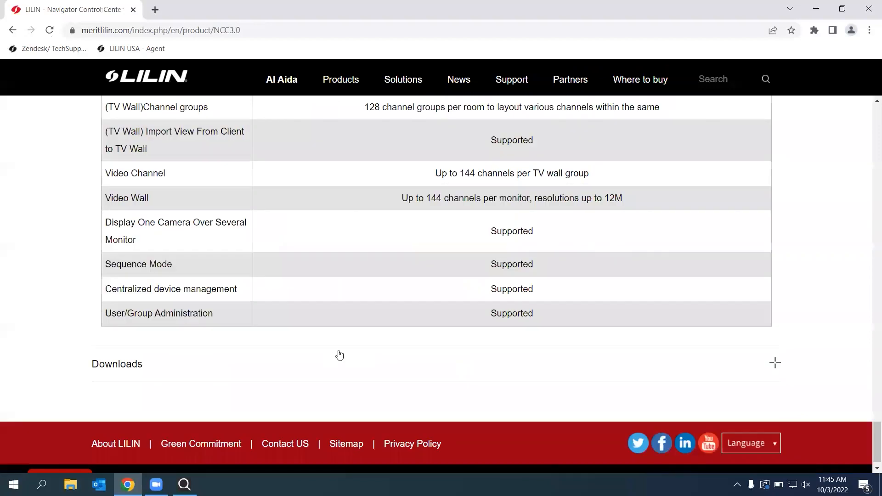
{"action": "left_click", "coordinate": [339, 355]}
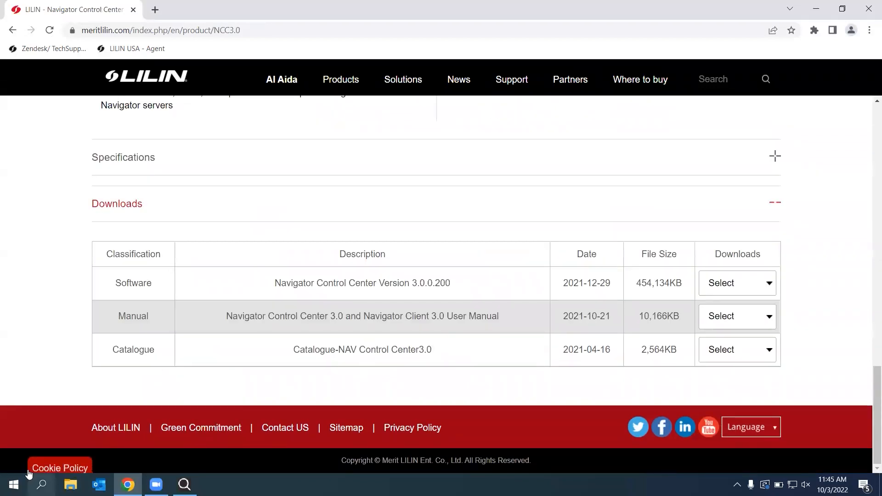
Launch LILIN Control Center by searching Start for 'con'
{"action": "left_click", "coordinate": [14, 485]}
{"action": "type", "text": "con"}
{"action": "key", "text": "Return"}
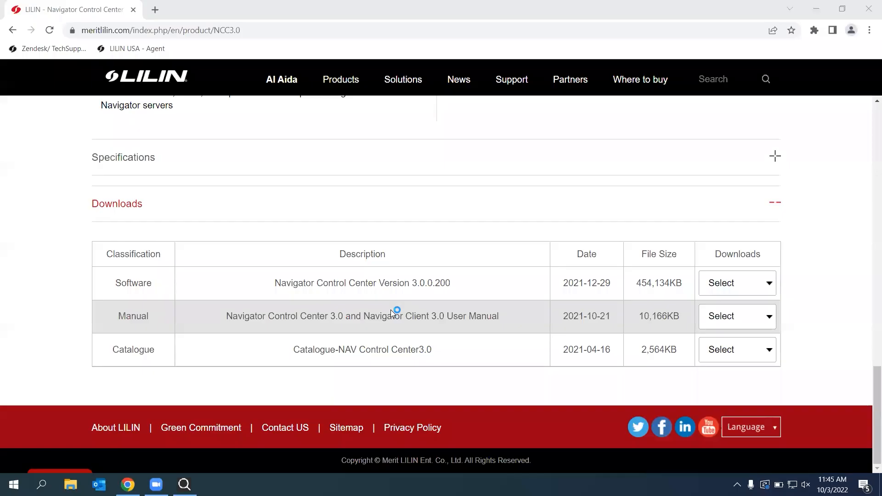
Confirm the login and bring up the empty Local Device Setup window
{"action": "left_click", "coordinate": [465, 266]}
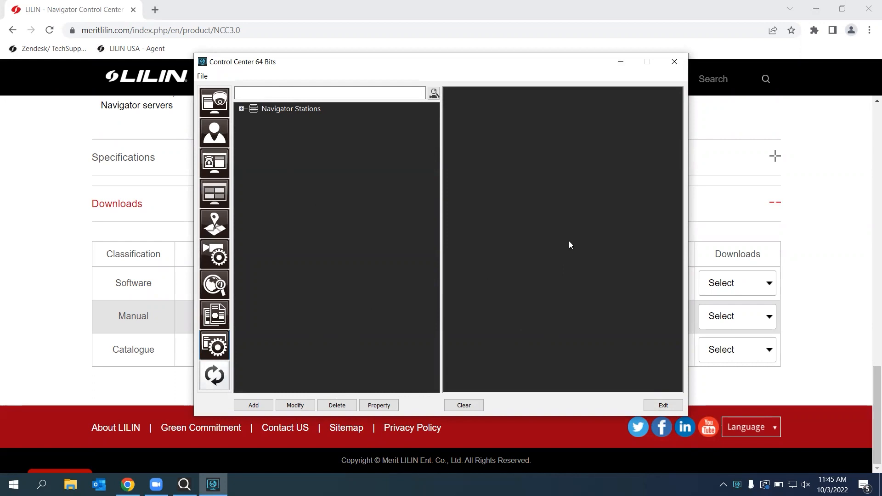
{"action": "left_click", "coordinate": [214, 258]}
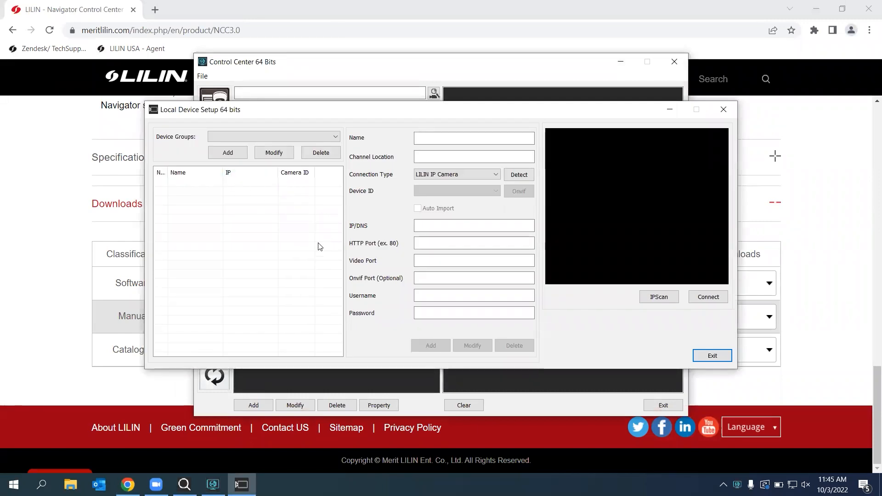
Create device group 'test' and enter camera 'warehouse' at 192.168.4.16 with ports 80
{"action": "left_click", "coordinate": [232, 154]}
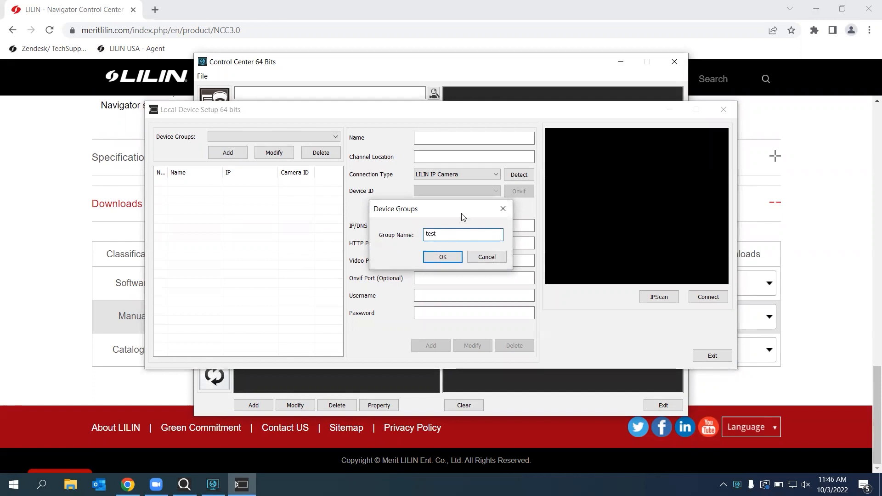
{"action": "left_click", "coordinate": [448, 258]}
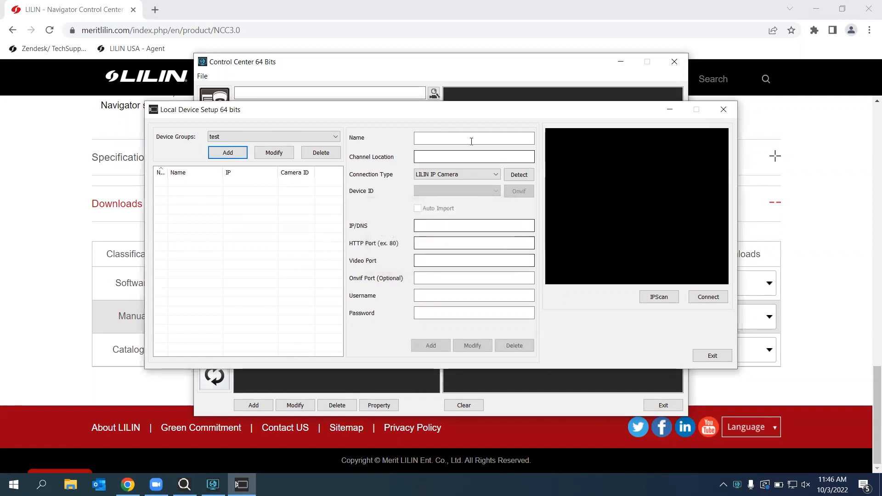
{"action": "left_click", "coordinate": [470, 138]}
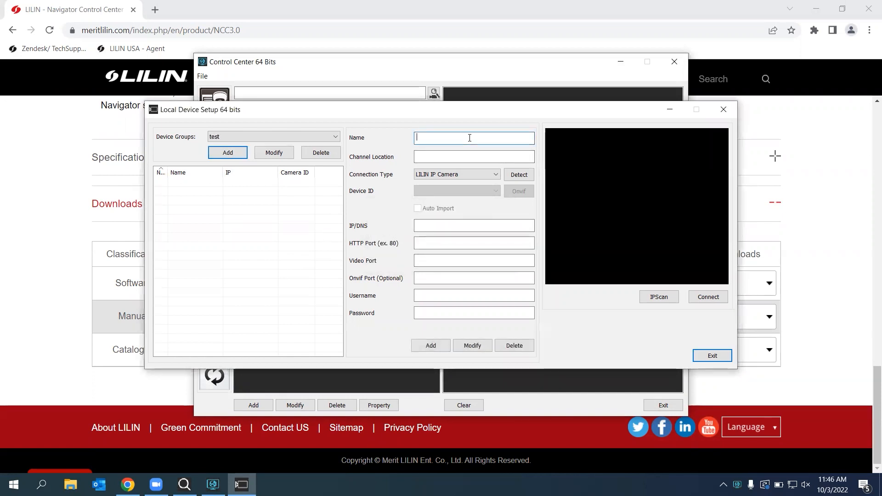
{"action": "type", "text": "warehouse"}
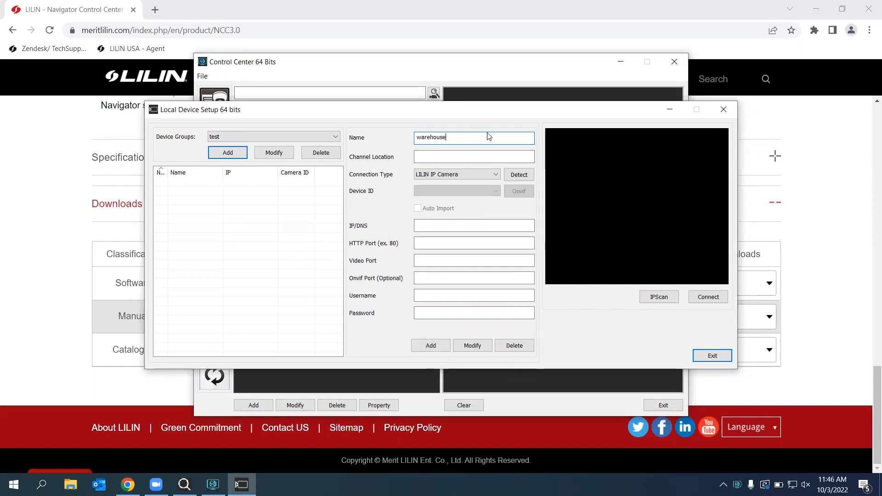
{"action": "left_click", "coordinate": [469, 229]}
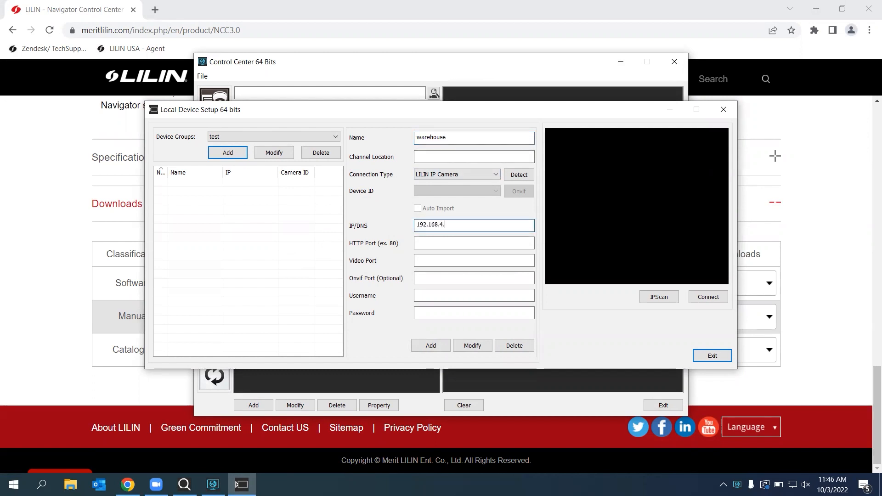
{"action": "left_click", "coordinate": [482, 242]}
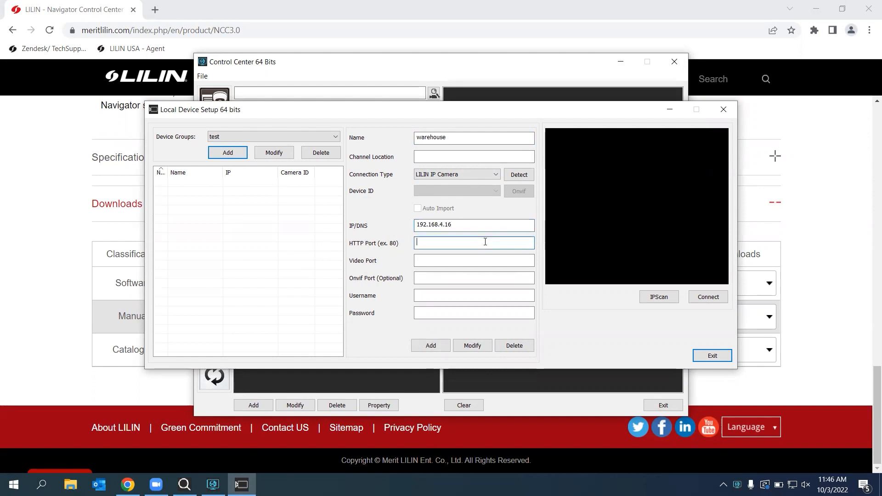
{"action": "left_click", "coordinate": [459, 261]}
{"action": "type", "text": "80"}
Enter the admin login credentials, add the warehouse camera, and start an IPScan network scan
{"action": "left_click", "coordinate": [443, 295]}
{"action": "type", "text": "admin"}
{"action": "left_click", "coordinate": [440, 313]}
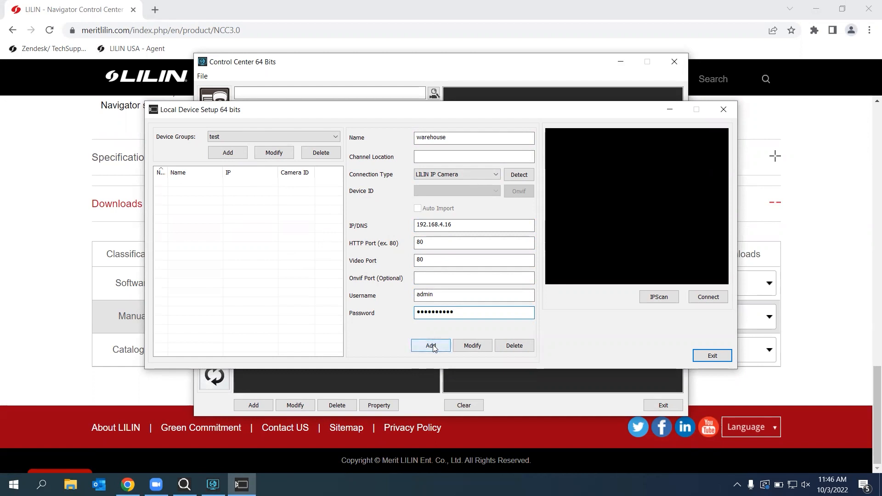
{"action": "left_click", "coordinate": [433, 344]}
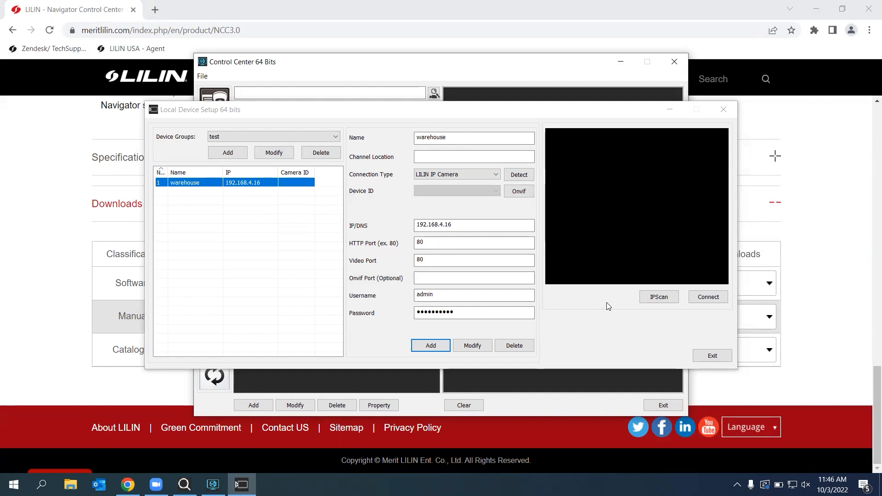
{"action": "left_click", "coordinate": [651, 299]}
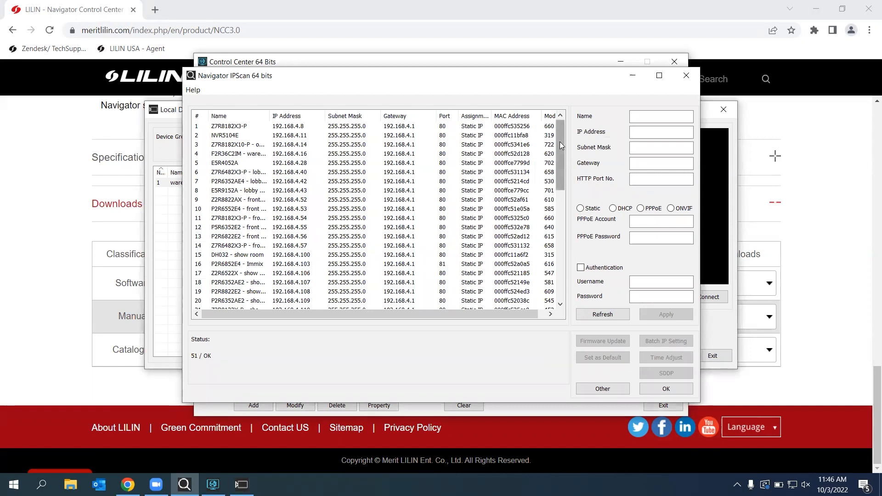
Scroll the IPScan list of 51 devices, then return to the browser
{"action": "mouse_move", "coordinate": [559, 142]}
{"action": "left_mouse_down"}
{"action": "mouse_move", "coordinate": [556, 215]}
{"action": "mouse_move", "coordinate": [564, 129]}
{"action": "left_mouse_up"}
{"action": "left_click", "coordinate": [30, 166]}
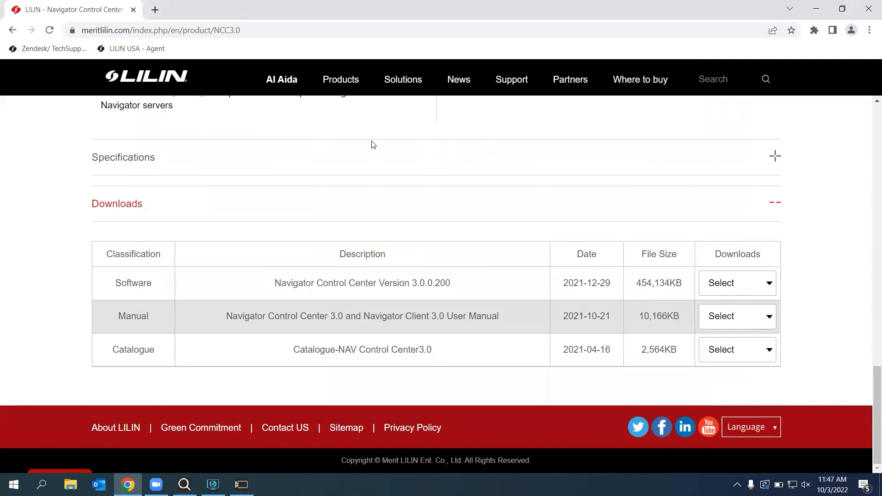
Go to the LILIN Software downloads page and scroll to the IPScan entry
{"action": "mouse_move", "coordinate": [515, 83]}
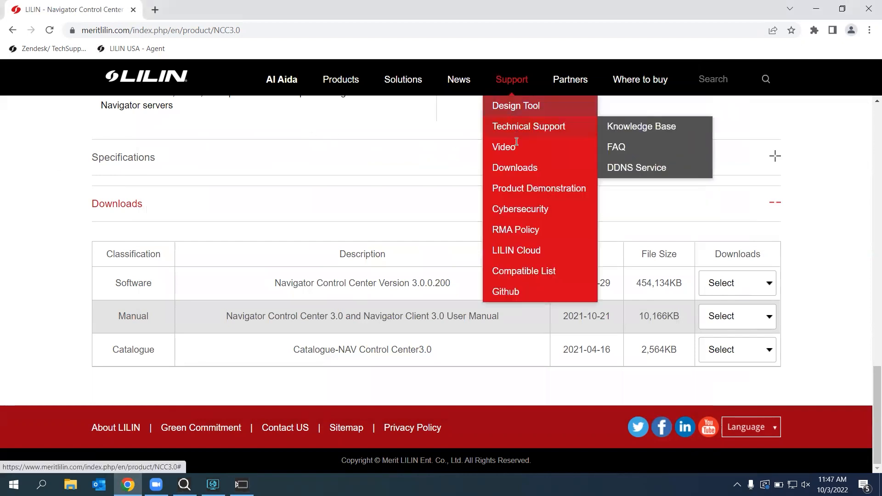
{"action": "mouse_move", "coordinate": [517, 171]}
{"action": "left_click", "coordinate": [626, 253]}
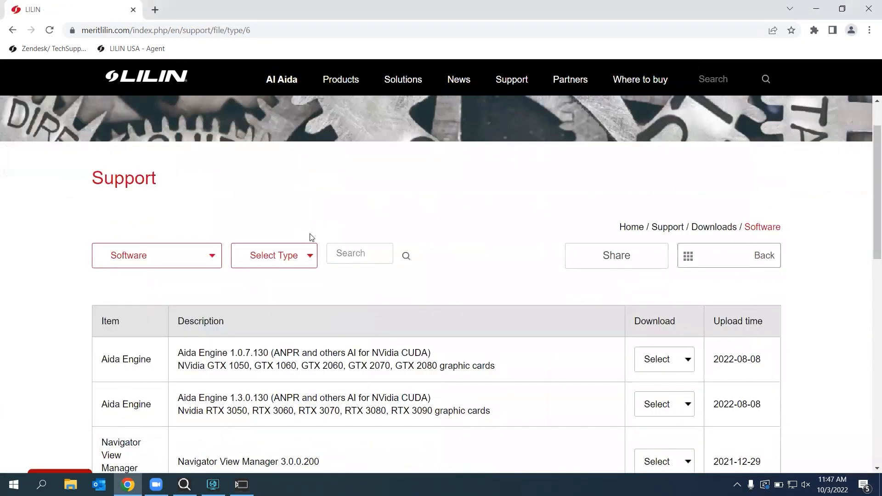
{"action": "scroll", "coordinate": [311, 238], "scroll_direction": "down", "scroll_amount": 9}
{"action": "left_click_drag", "start_coordinate": [274, 271], "coordinate": [174, 272]}
Select the IPScan ver 3.0.0.156 text, then bring the Control Center windows back
{"action": "left_click_drag", "start_coordinate": [269, 275], "coordinate": [174, 276]}
{"action": "left_click", "coordinate": [283, 273]}
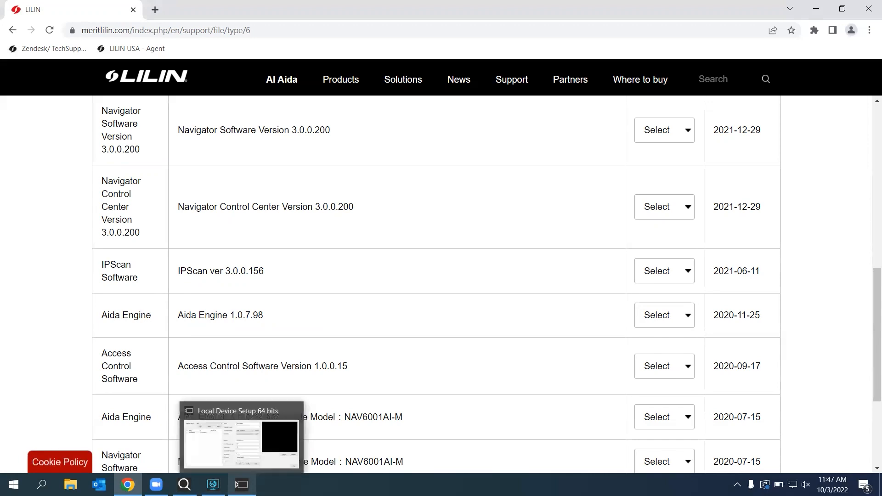
{"action": "left_click", "coordinate": [242, 485]}
{"action": "left_click", "coordinate": [213, 485]}
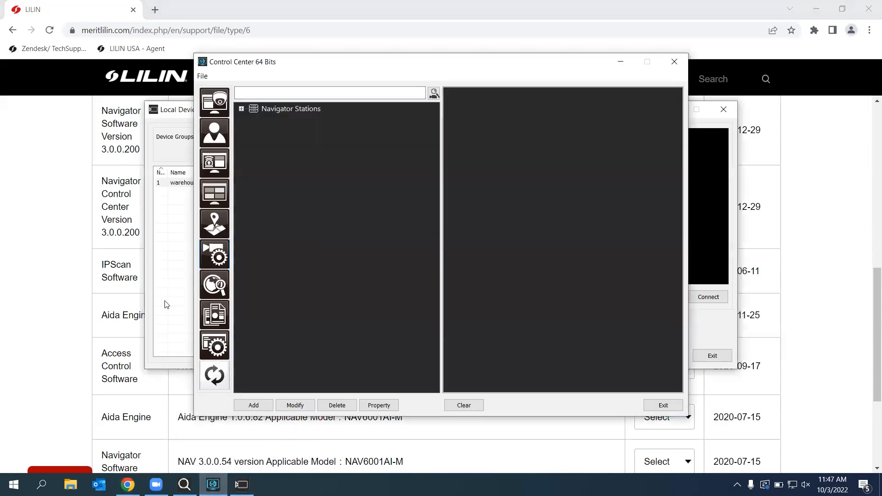
Close Local Device Setup, launch the Navigator Client viewer, and dismiss the invalid-password warning
{"action": "left_click", "coordinate": [158, 291]}
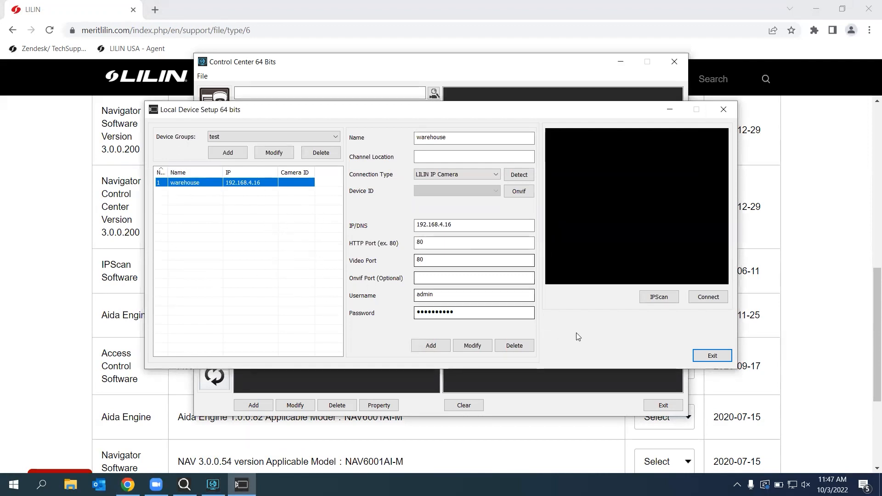
{"action": "left_click", "coordinate": [705, 354]}
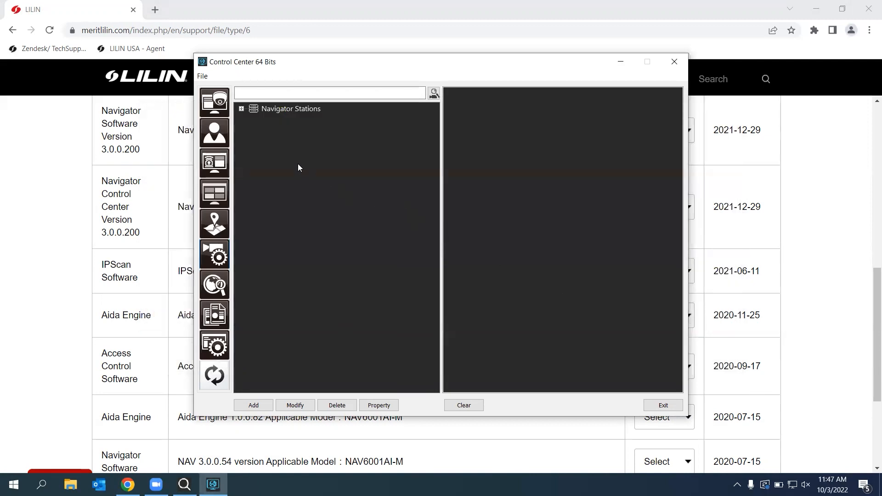
{"action": "left_click", "coordinate": [218, 105]}
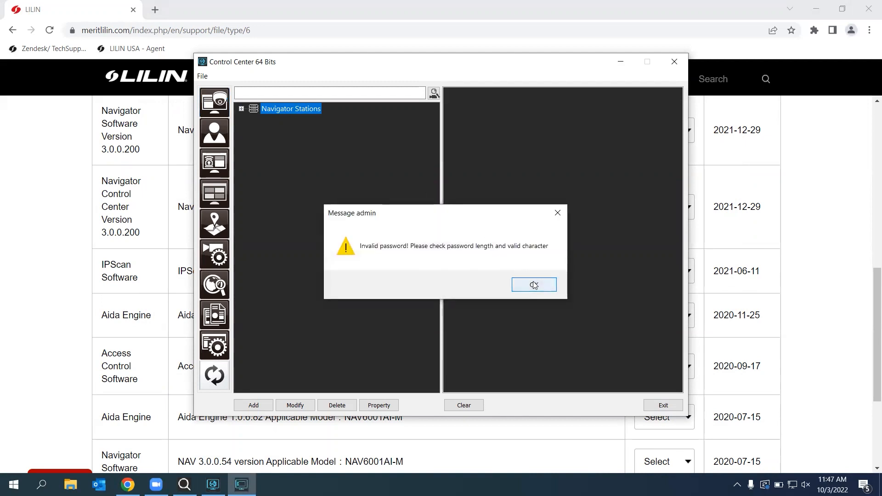
{"action": "left_click", "coordinate": [533, 285]}
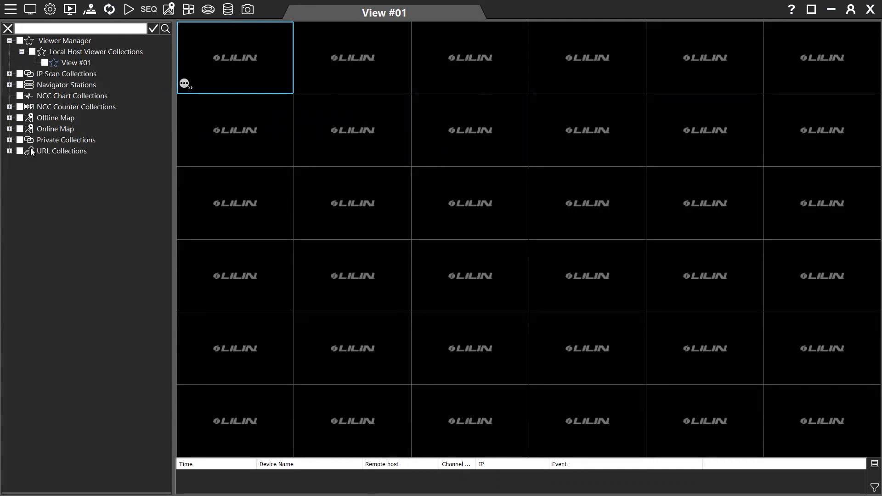
Drag #001 warehouse from the test private collection into the first View #01 cell
{"action": "left_click", "coordinate": [9, 140]}
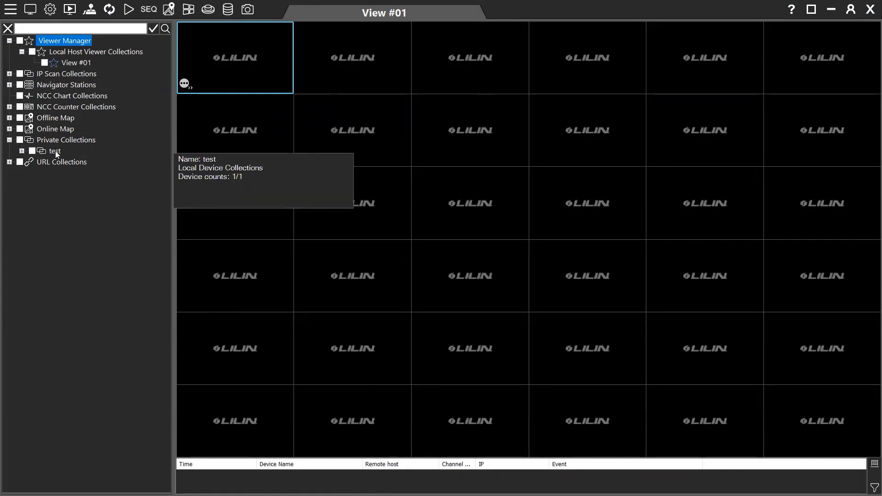
{"action": "left_click", "coordinate": [22, 151]}
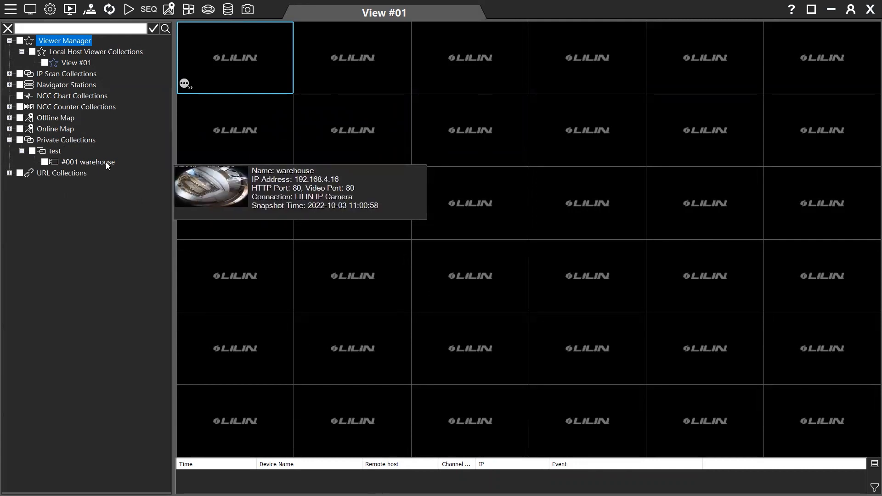
{"action": "left_click_drag", "start_coordinate": [106, 162], "coordinate": [221, 103]}
{"action": "left_click_drag", "start_coordinate": [261, 81], "coordinate": [262, 81]}
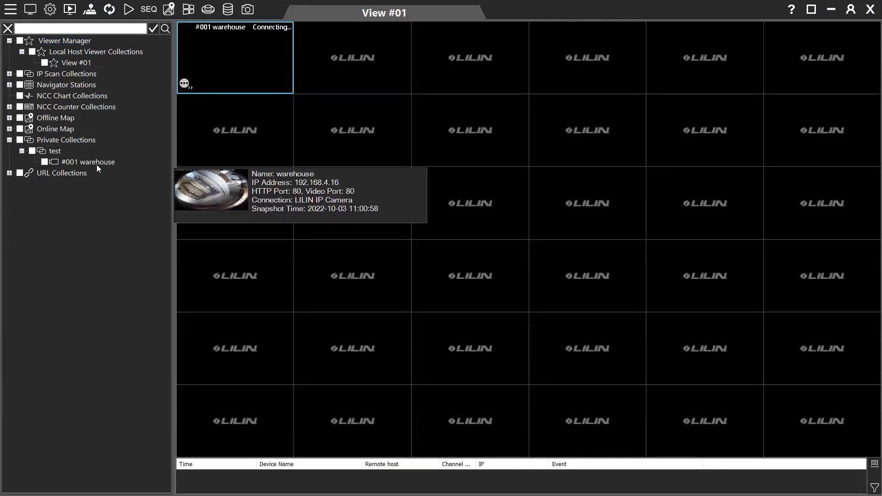
{"action": "mouse_move", "coordinate": [86, 165]}
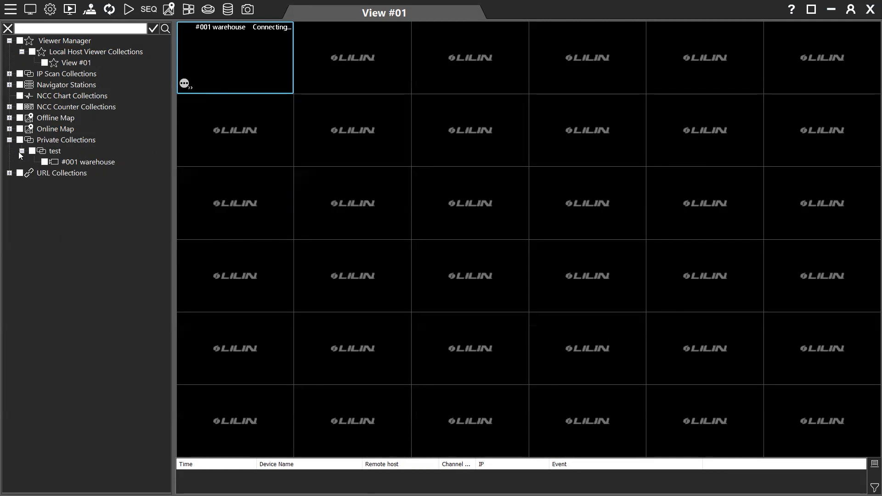
{"action": "mouse_move", "coordinate": [32, 93]}
{"action": "mouse_move", "coordinate": [50, 72]}
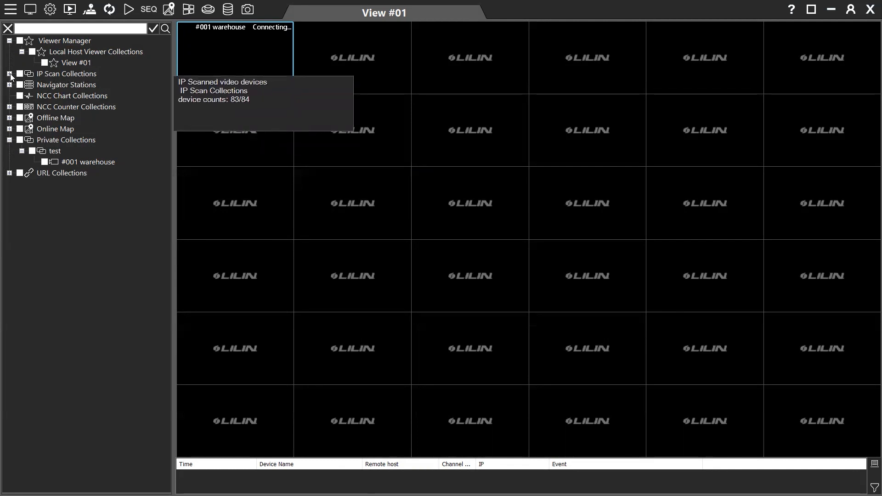
Drag the scanned F2R36C2IM - warehouse camera from IP Scan Collections into the second cell
{"action": "double_click", "coordinate": [76, 74]}
{"action": "mouse_move", "coordinate": [48, 75]}
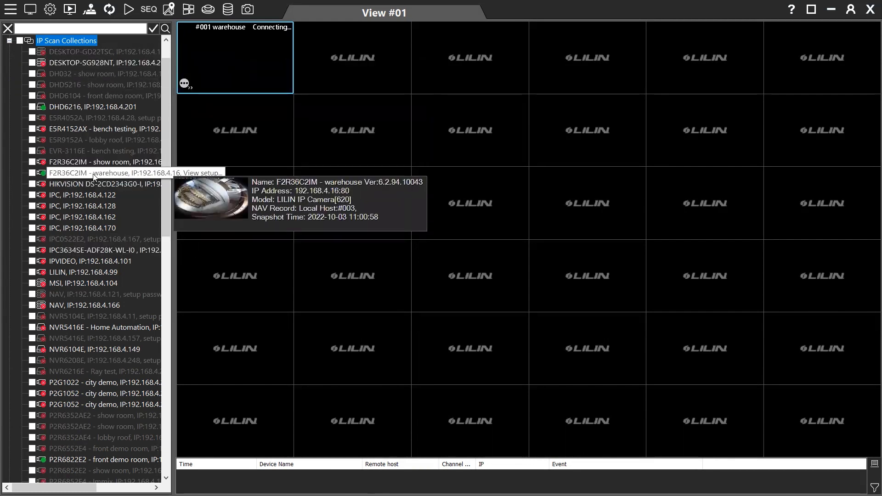
{"action": "left_click_drag", "start_coordinate": [109, 174], "coordinate": [361, 80]}
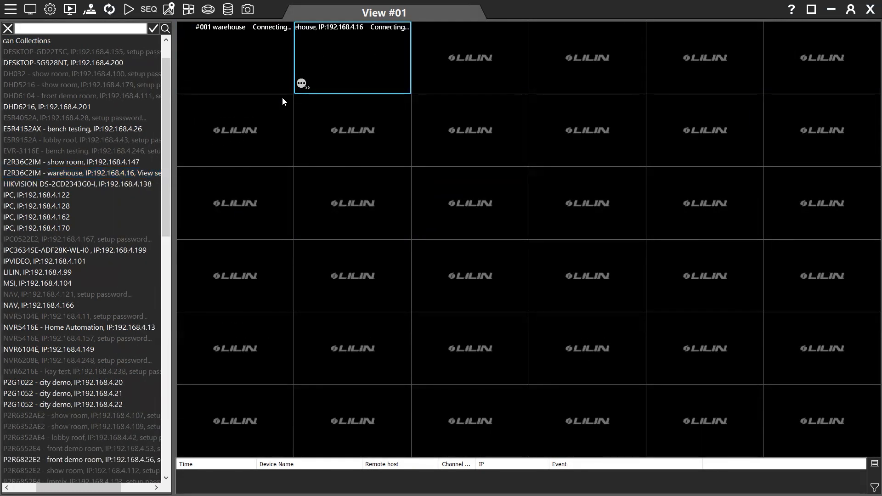
{"action": "left_click_drag", "start_coordinate": [78, 488], "coordinate": [14, 488]}
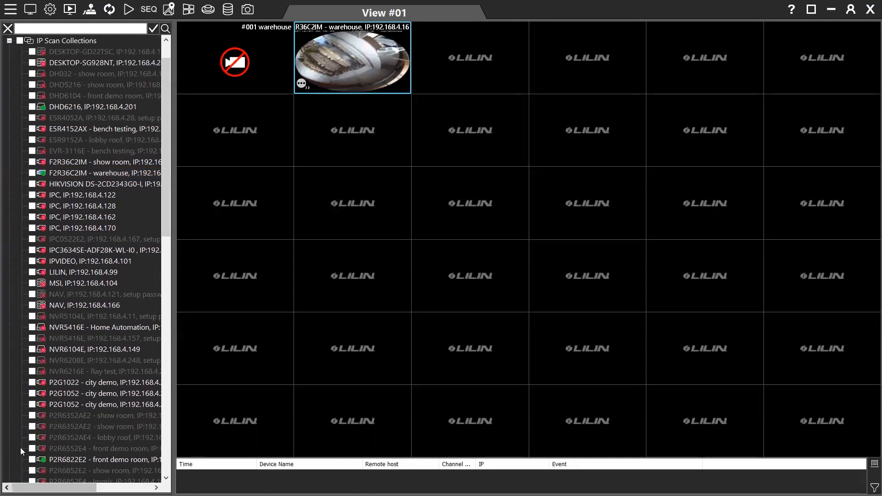
{"action": "left_click", "coordinate": [8, 40]}
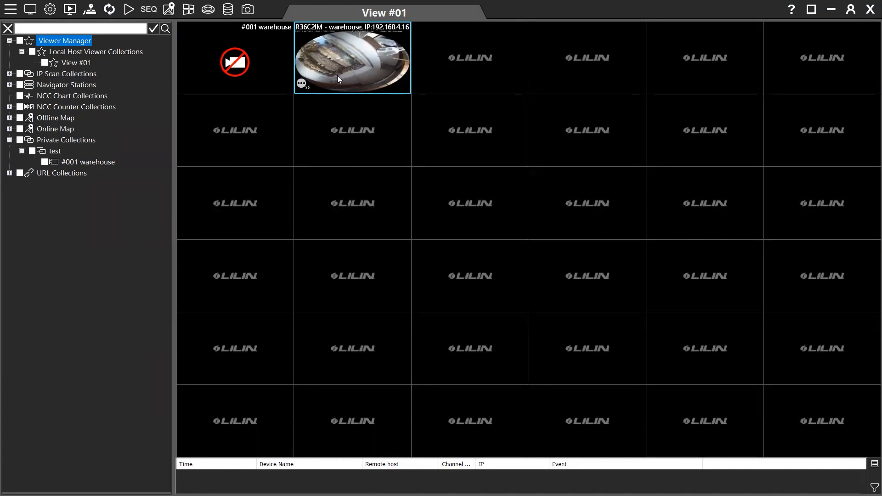
Select the #001 warehouse tile and retry its connection from the device list
{"action": "left_click", "coordinate": [234, 69]}
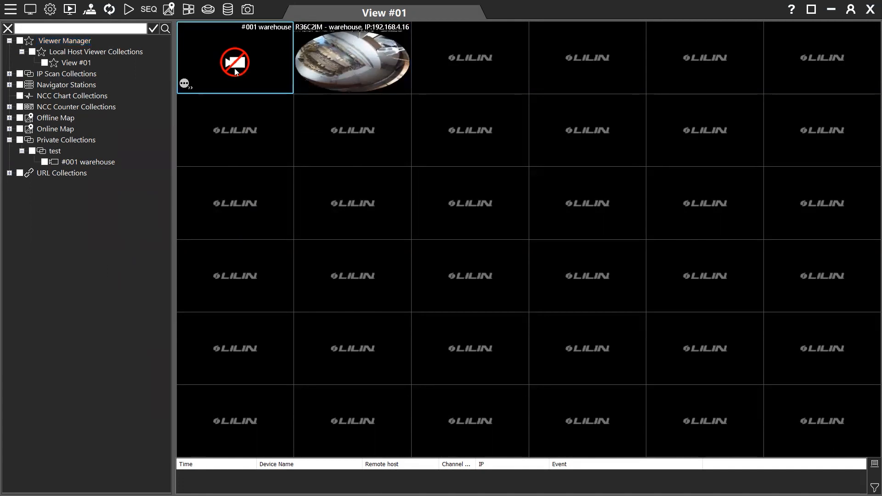
{"action": "double_click", "coordinate": [98, 162]}
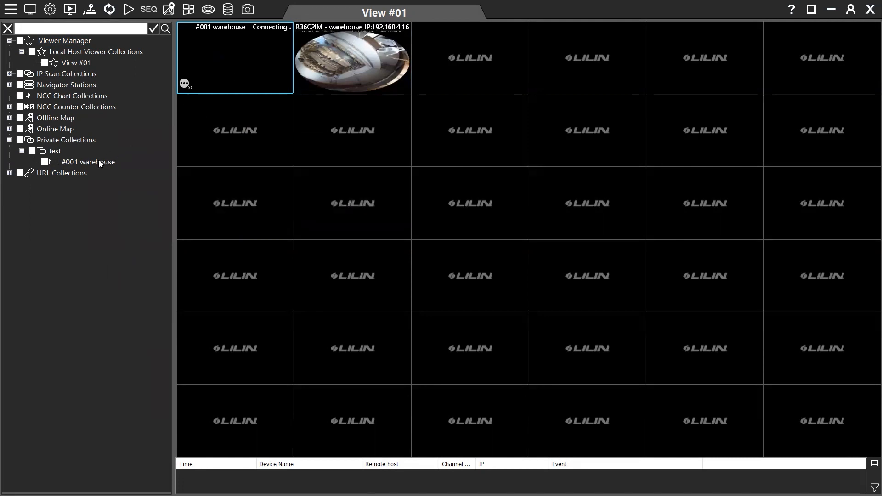
{"action": "left_click", "coordinate": [98, 161]}
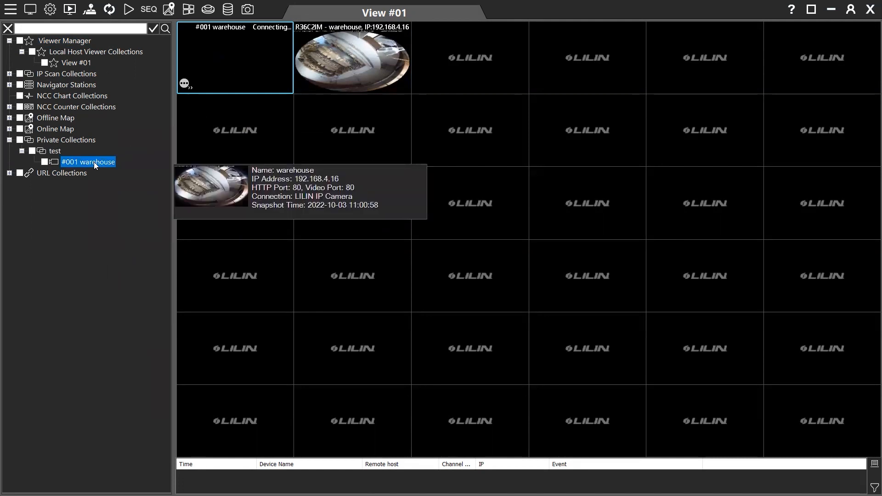
Re-test the #001 warehouse connection in Modify and save its port 554 settings
{"action": "right_click", "coordinate": [95, 162]}
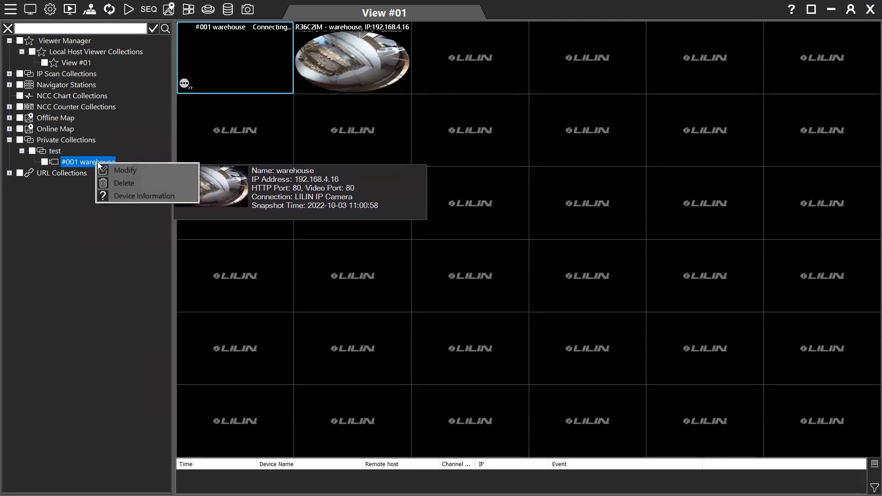
{"action": "left_click", "coordinate": [131, 170]}
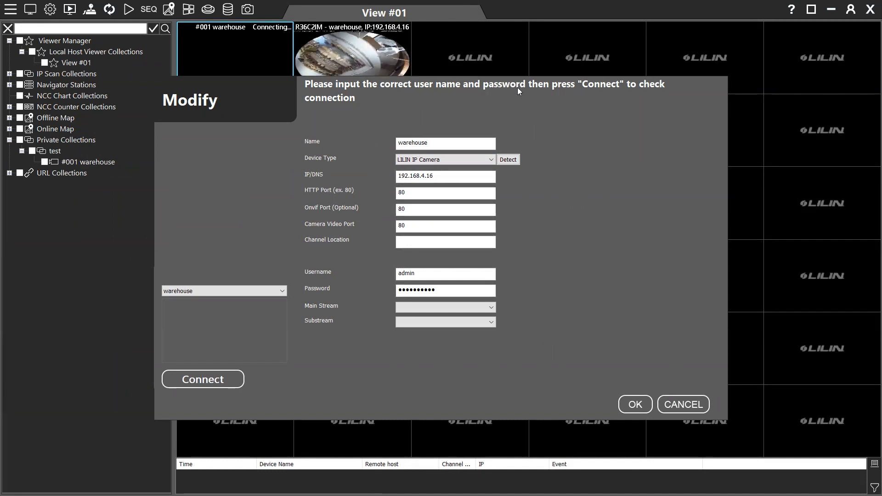
{"action": "left_click", "coordinate": [225, 382]}
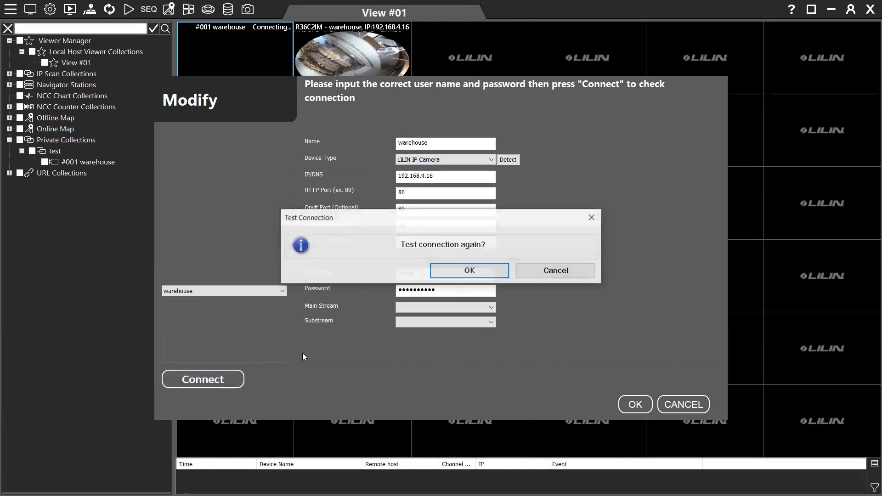
{"action": "left_click", "coordinate": [473, 271]}
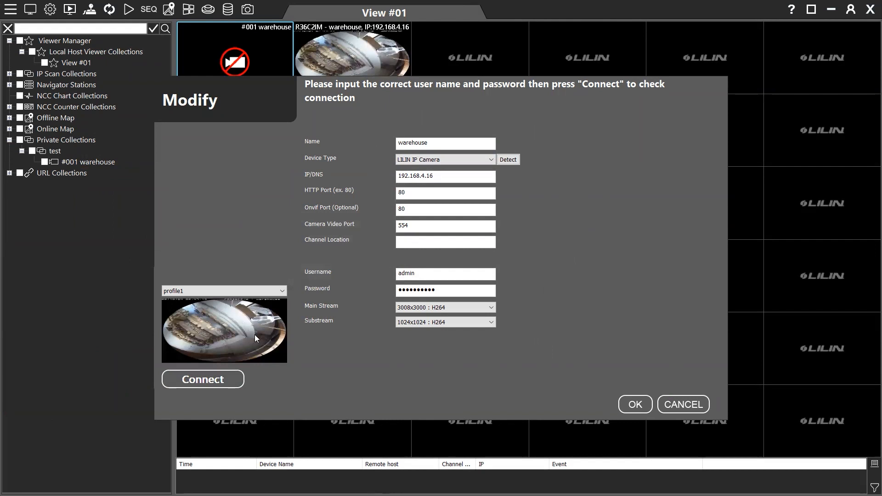
{"action": "left_click", "coordinate": [636, 408]}
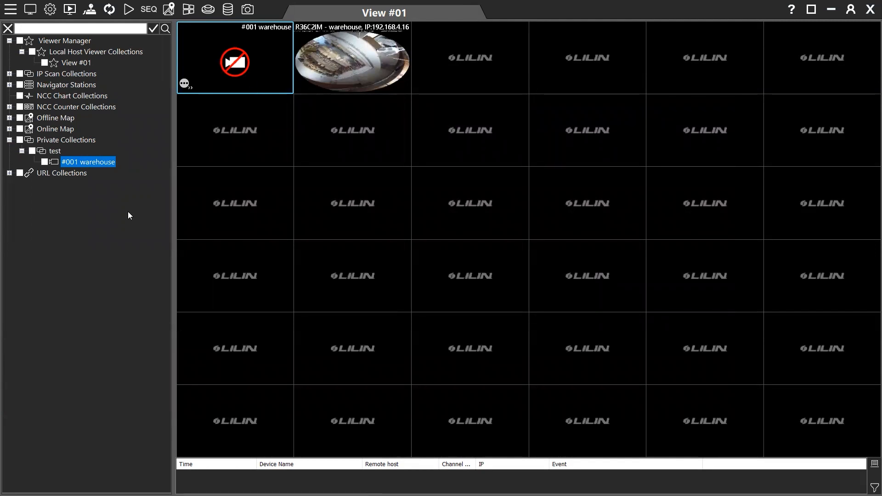
Reconnect the #001 warehouse camera through Modify, confirm the connection test, and save its settings
{"action": "right_click", "coordinate": [105, 162]}
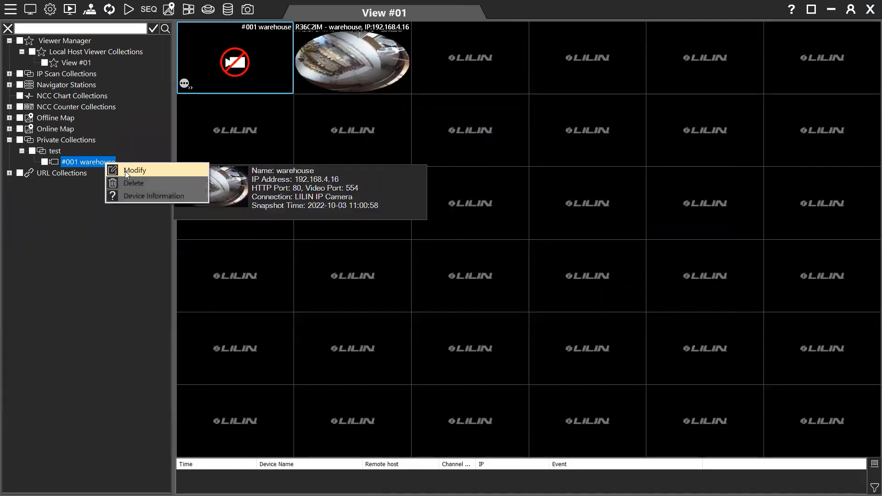
{"action": "left_click", "coordinate": [126, 170]}
{"action": "left_click", "coordinate": [216, 381]}
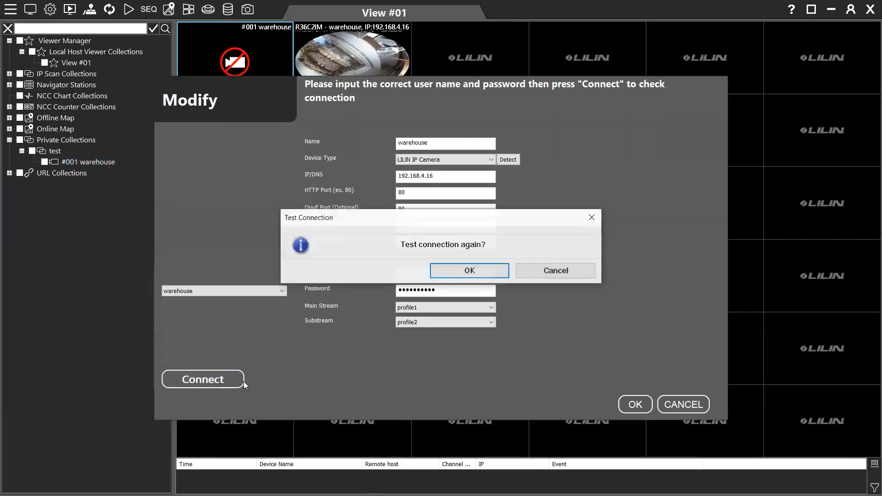
{"action": "left_click", "coordinate": [474, 270]}
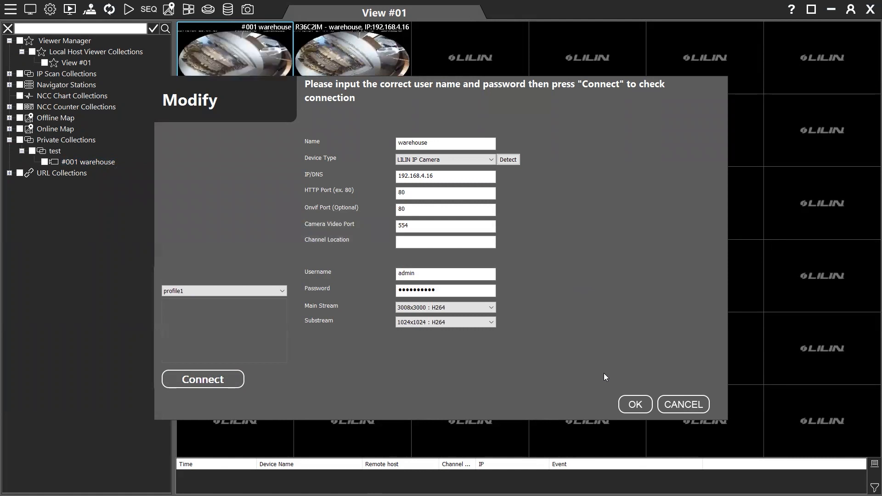
{"action": "left_click", "coordinate": [635, 404]}
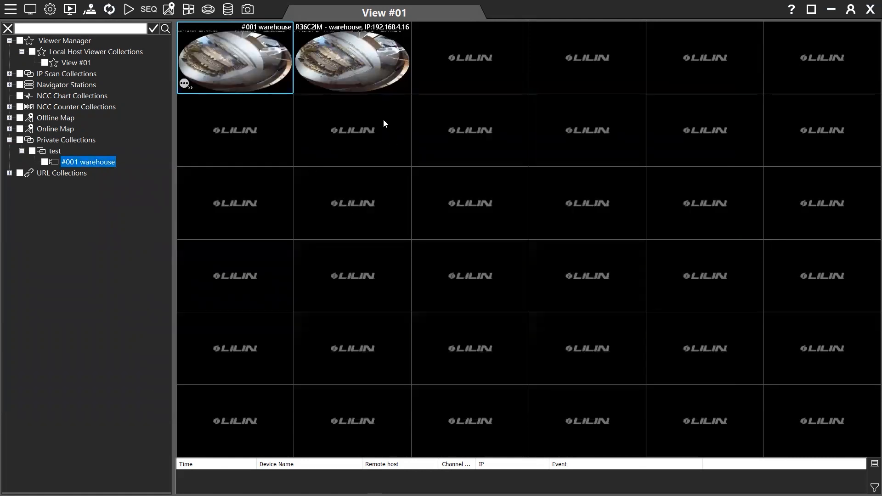
Select the F2R36C2IM and #001 warehouse tiles in turn to compare their live fisheye feeds
{"action": "left_click", "coordinate": [325, 77]}
{"action": "left_click", "coordinate": [245, 67]}
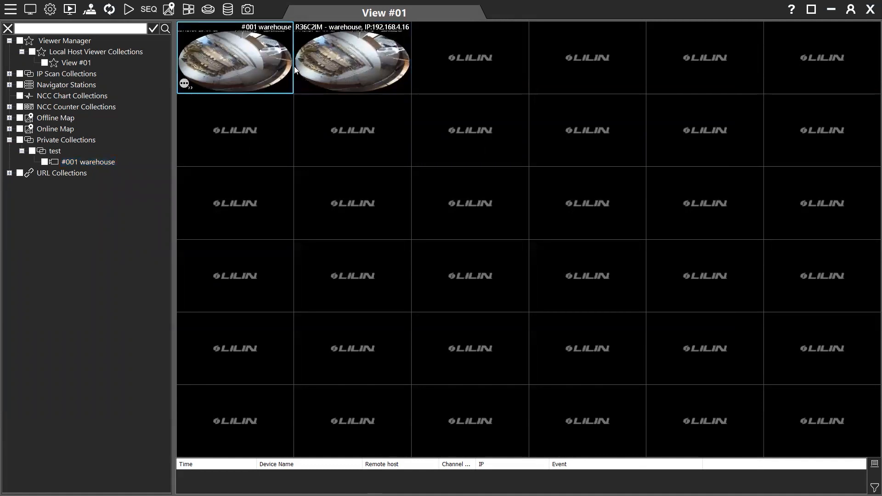
{"action": "left_click", "coordinate": [333, 68]}
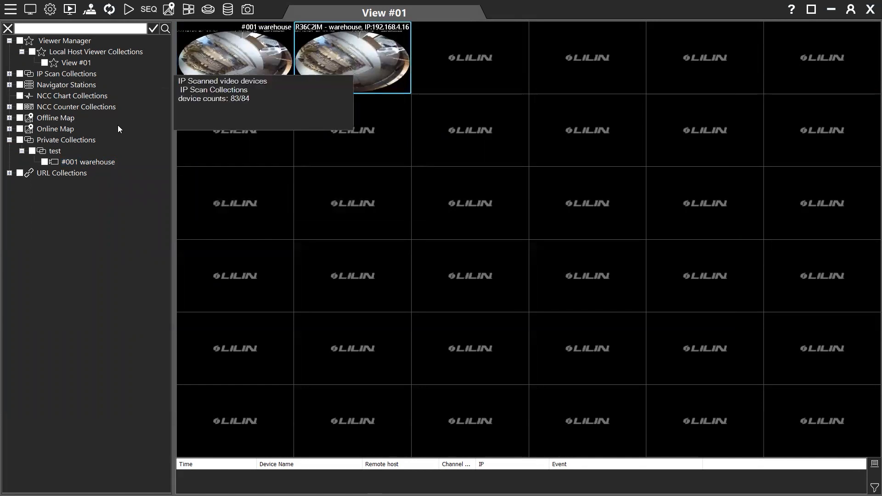
{"action": "left_click", "coordinate": [214, 88]}
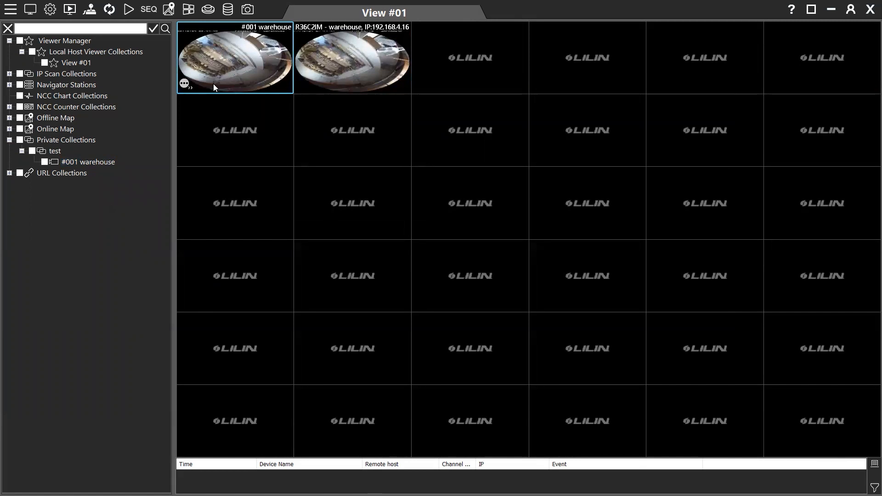
Maximize the #001 warehouse feed in View #01 and bring up its fisheye PTZ controls
{"action": "double_click", "coordinate": [214, 85]}
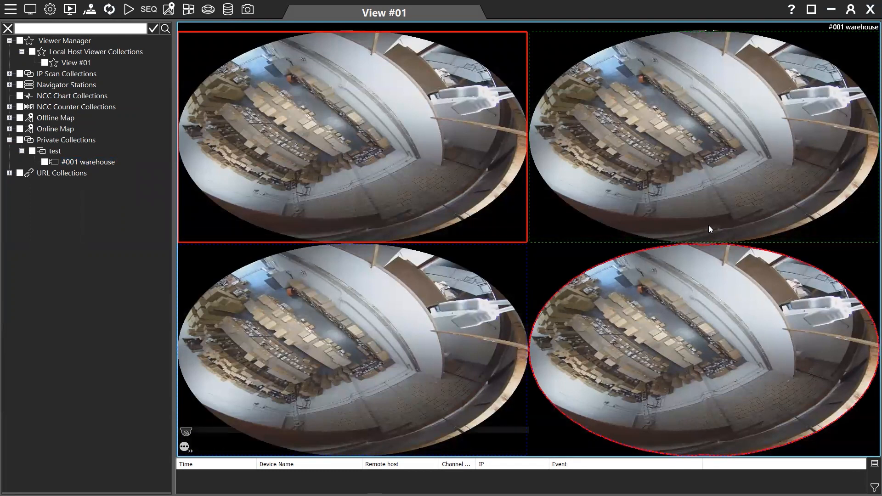
{"action": "left_click", "coordinate": [89, 10]}
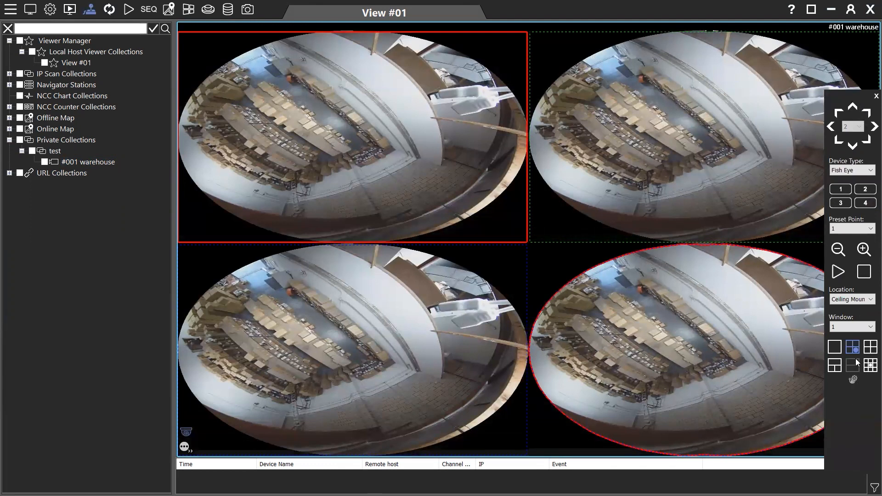
Try several dewarp window layouts for #001 warehouse, including the two-row panorama, ending on quad view
{"action": "left_click", "coordinate": [869, 365]}
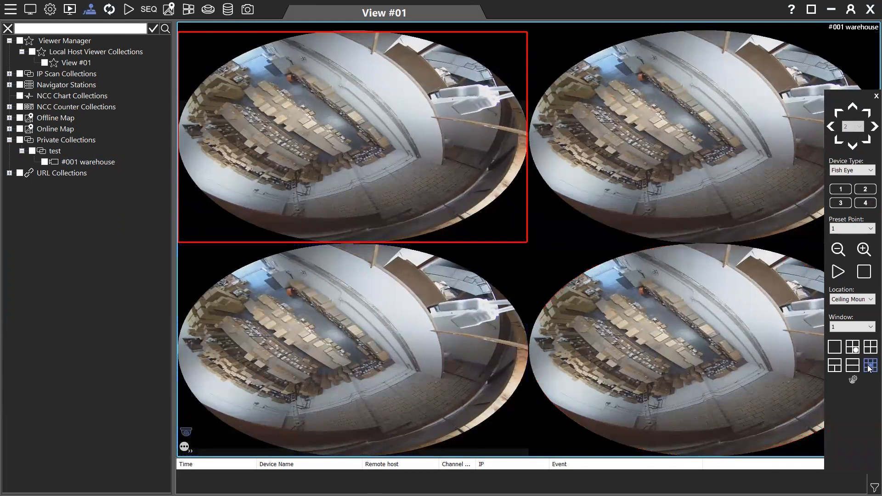
{"action": "left_click", "coordinate": [851, 366]}
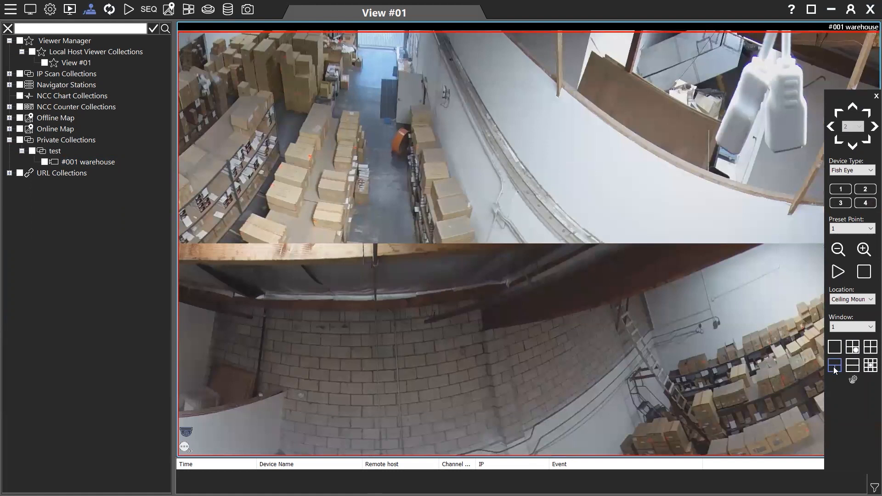
{"action": "left_click", "coordinate": [854, 348]}
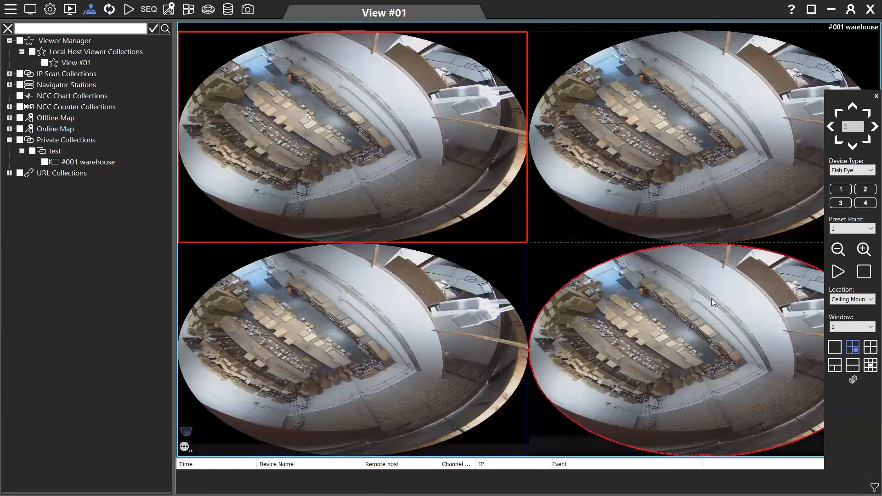
{"action": "left_click", "coordinate": [669, 108]}
{"action": "left_click", "coordinate": [374, 324]}
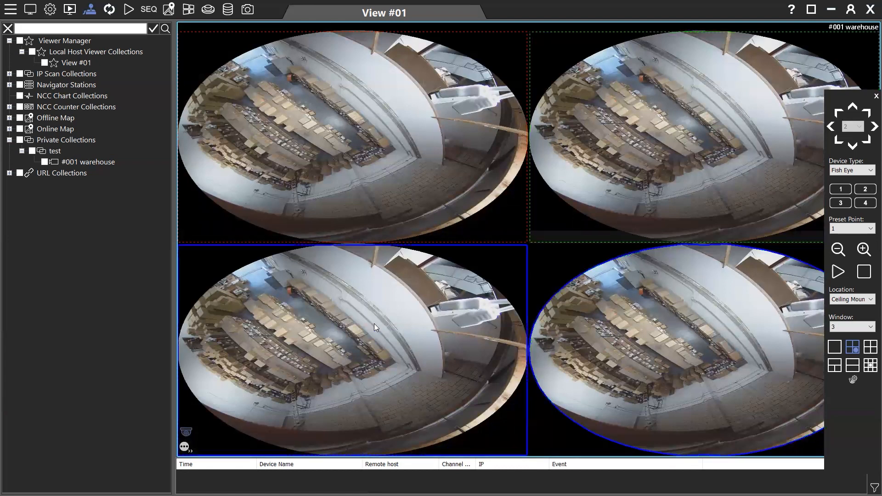
{"action": "left_click", "coordinate": [459, 138]}
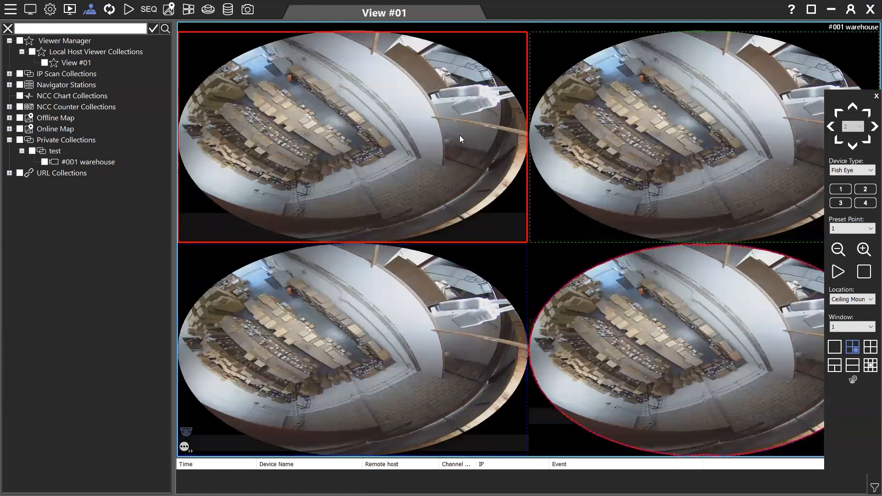
{"action": "left_click", "coordinate": [604, 151]}
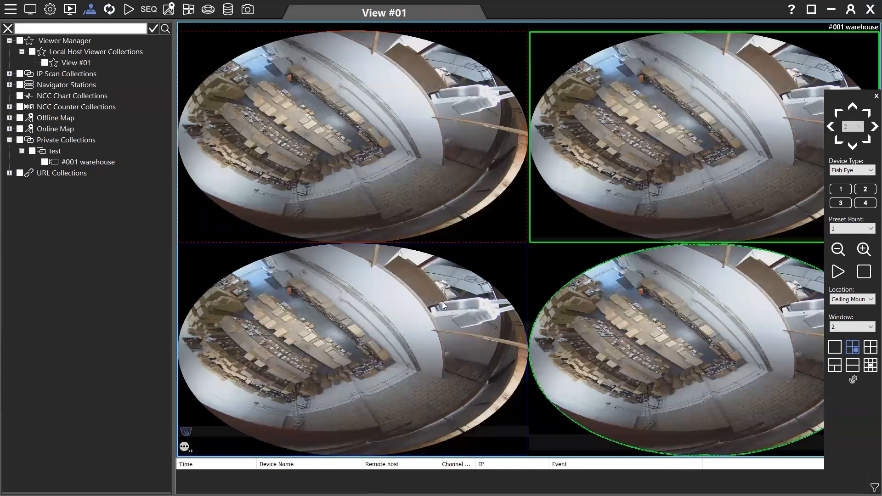
{"action": "left_click", "coordinate": [403, 327]}
{"action": "left_click", "coordinate": [382, 172]}
{"action": "left_click", "coordinate": [629, 234]}
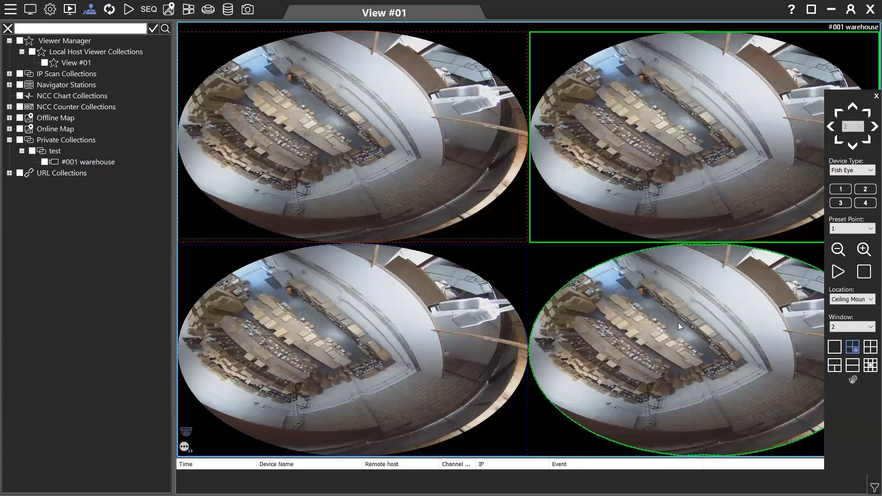
{"action": "left_click", "coordinate": [397, 124]}
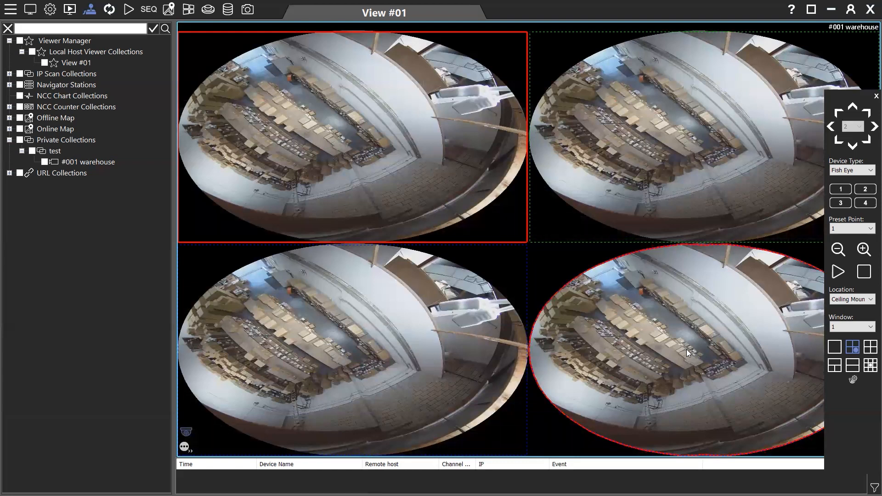
Zoom Window 1's dewarp region and aim it at the loading-dock gate and orange pallet
{"action": "scroll", "coordinate": [688, 353], "scroll_direction": "up", "scroll_amount": 3}
{"action": "scroll", "coordinate": [688, 352], "scroll_direction": "down", "scroll_amount": 3}
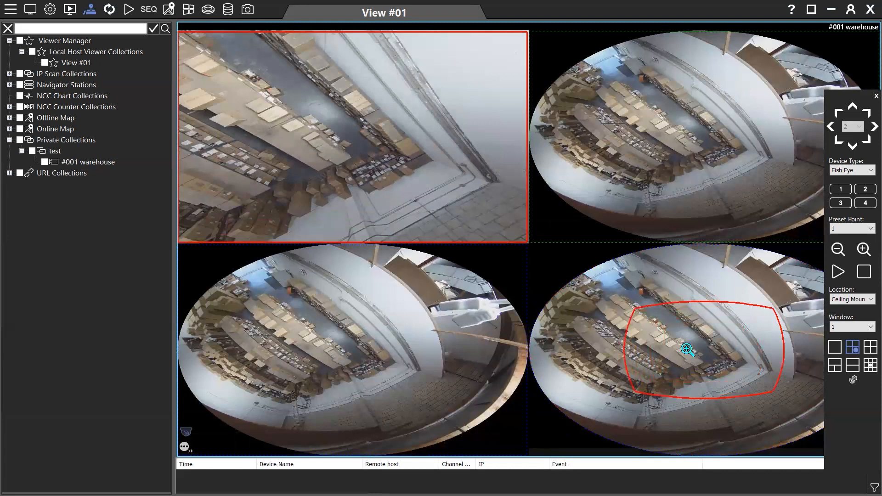
{"action": "scroll", "coordinate": [687, 350], "scroll_direction": "up", "scroll_amount": 3}
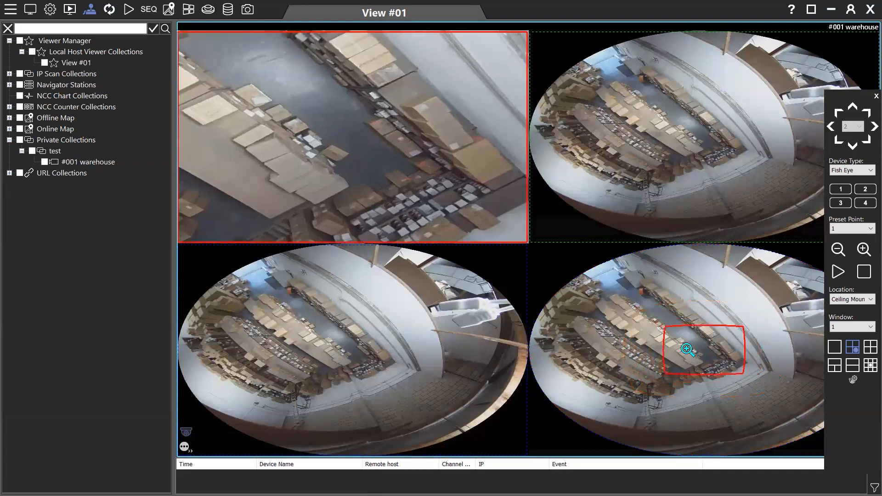
{"action": "scroll", "coordinate": [691, 352], "scroll_direction": "up", "scroll_amount": 2}
{"action": "left_click_drag", "start_coordinate": [697, 353], "coordinate": [619, 290]}
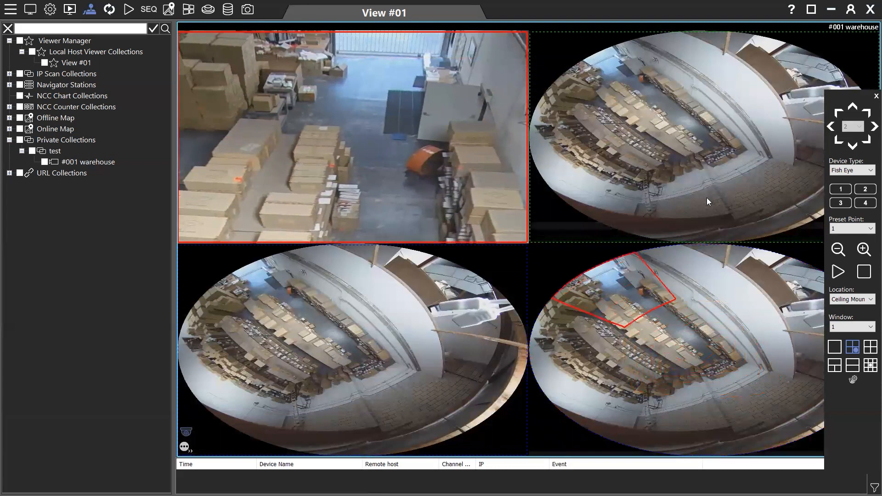
{"action": "left_click_drag", "start_coordinate": [630, 302], "coordinate": [611, 282]}
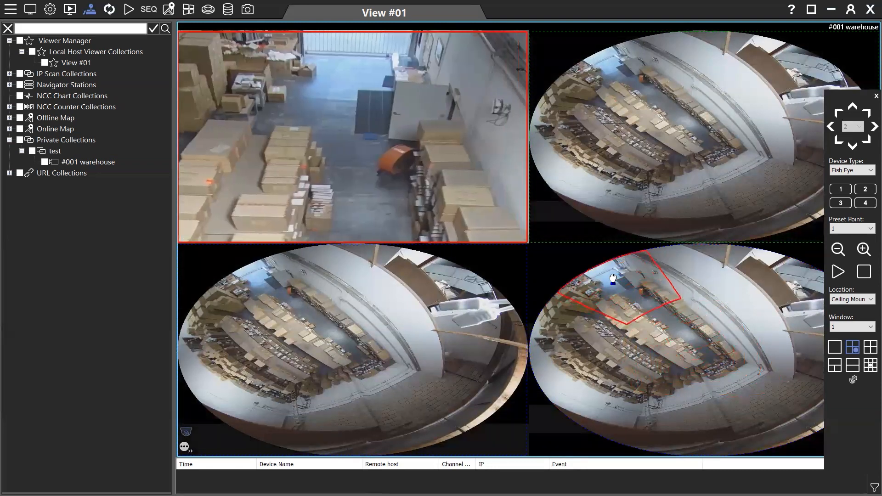
{"action": "scroll", "coordinate": [611, 283], "scroll_direction": "up", "scroll_amount": 1}
{"action": "scroll", "coordinate": [611, 281], "scroll_direction": "down", "scroll_amount": 1}
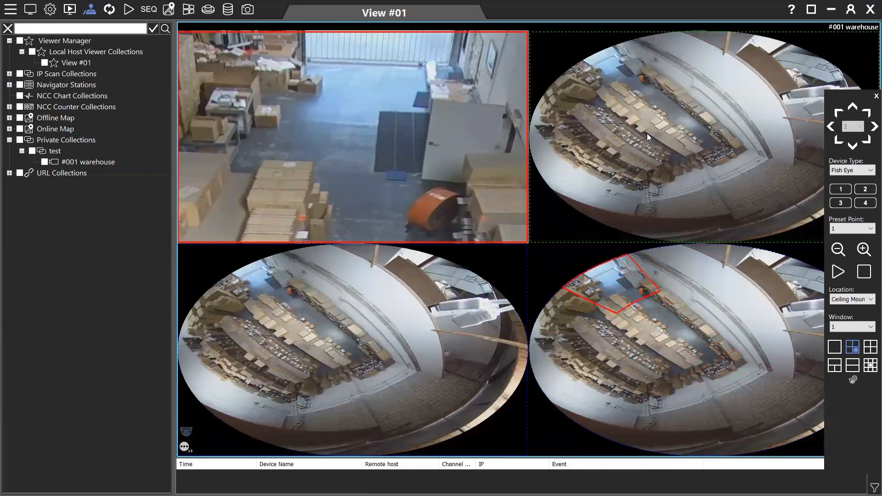
{"action": "left_click", "coordinate": [657, 125]}
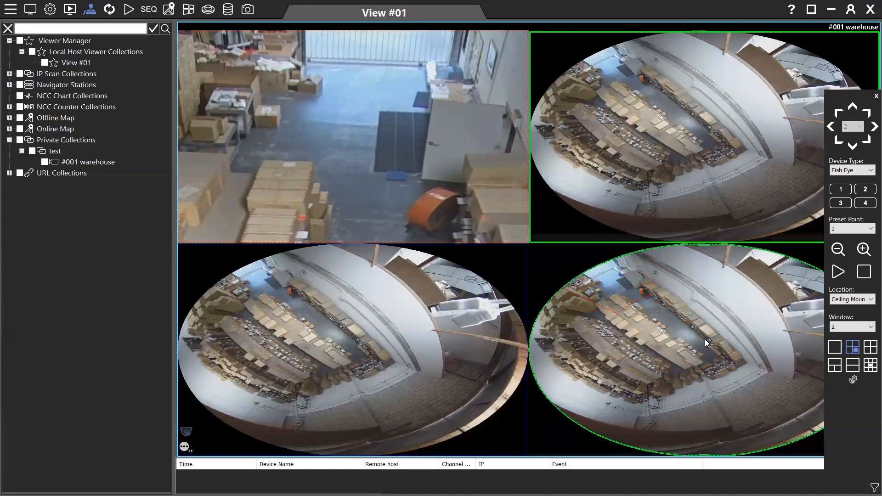
Zoom Window 2's dewarp region and position it on the shelving rows stacked with boxes
{"action": "scroll", "coordinate": [701, 357], "scroll_direction": "up", "scroll_amount": 3}
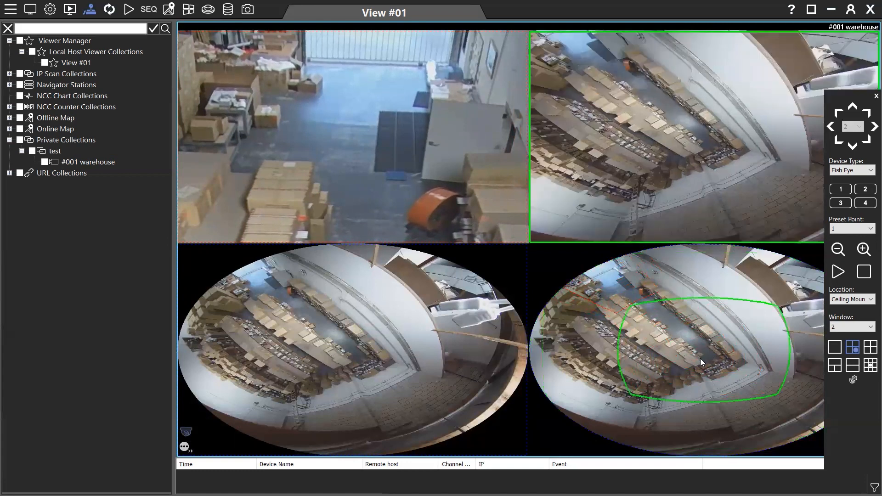
{"action": "scroll", "coordinate": [700, 358], "scroll_direction": "up", "scroll_amount": 3}
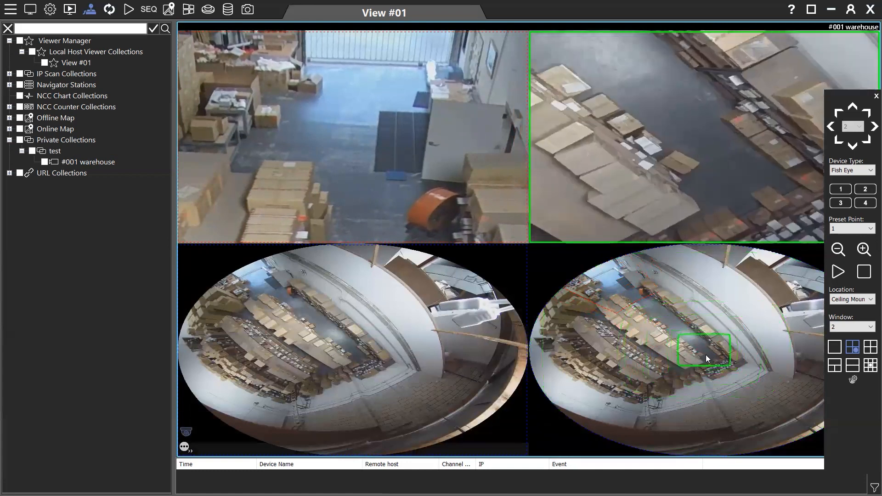
{"action": "left_click_drag", "start_coordinate": [680, 332], "coordinate": [574, 340]}
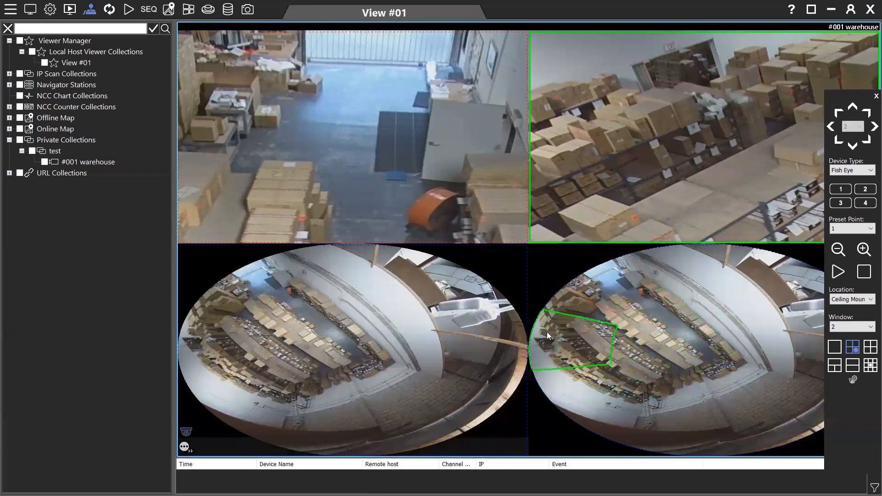
{"action": "scroll", "coordinate": [553, 332], "scroll_direction": "up", "scroll_amount": 2}
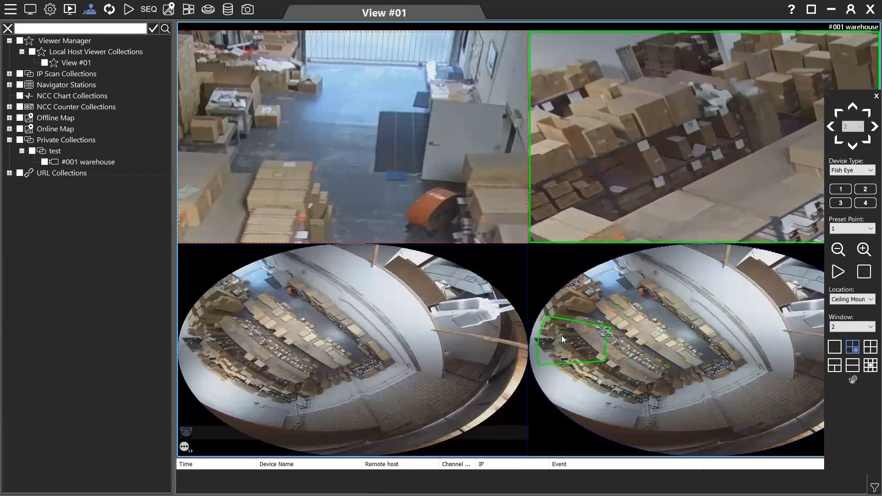
{"action": "left_click_drag", "start_coordinate": [556, 336], "coordinate": [549, 335]}
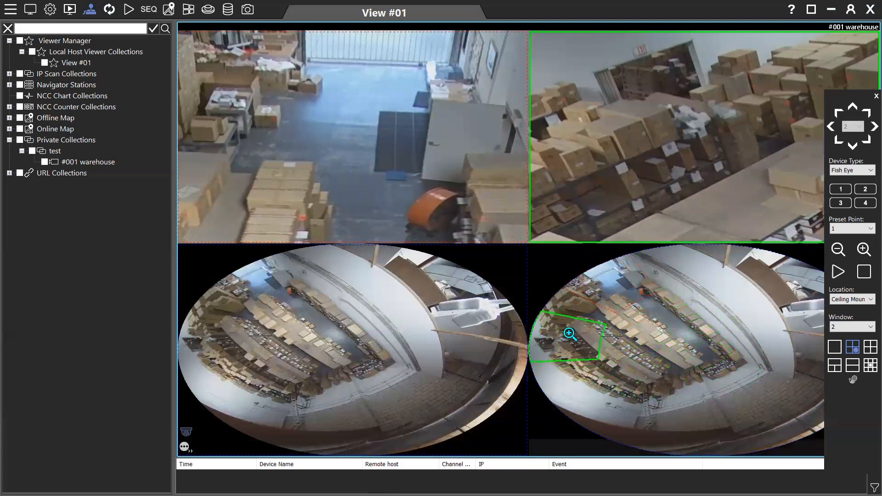
{"action": "left_click_drag", "start_coordinate": [566, 337], "coordinate": [562, 334]}
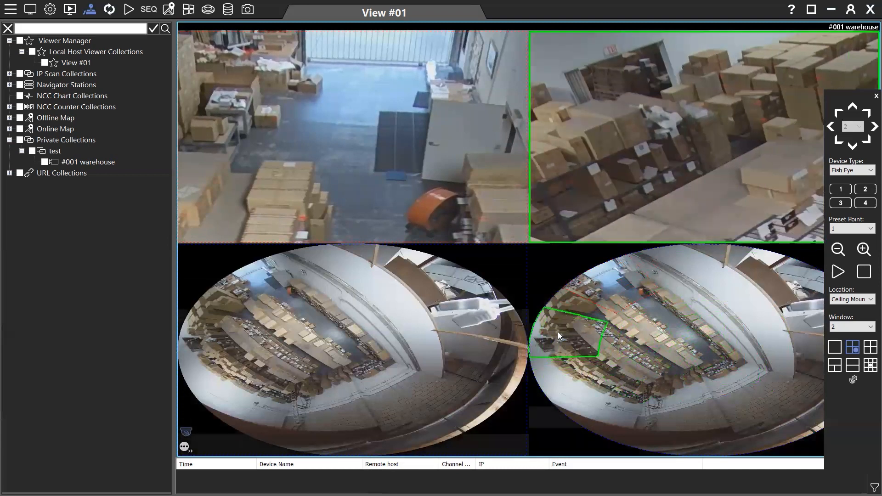
{"action": "left_click_drag", "start_coordinate": [572, 337], "coordinate": [564, 337]}
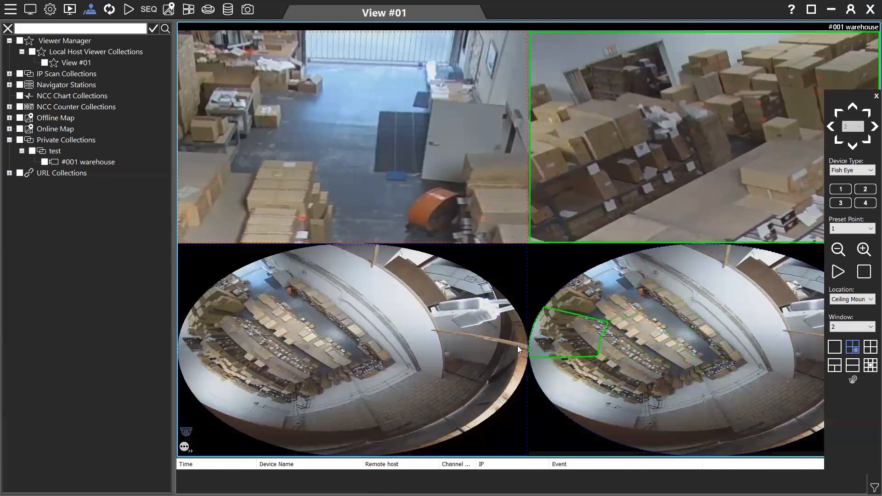
Briefly dewarp the bottom-left pane, then reset it and the top-right pane to full fisheye
{"action": "left_click", "coordinate": [367, 329]}
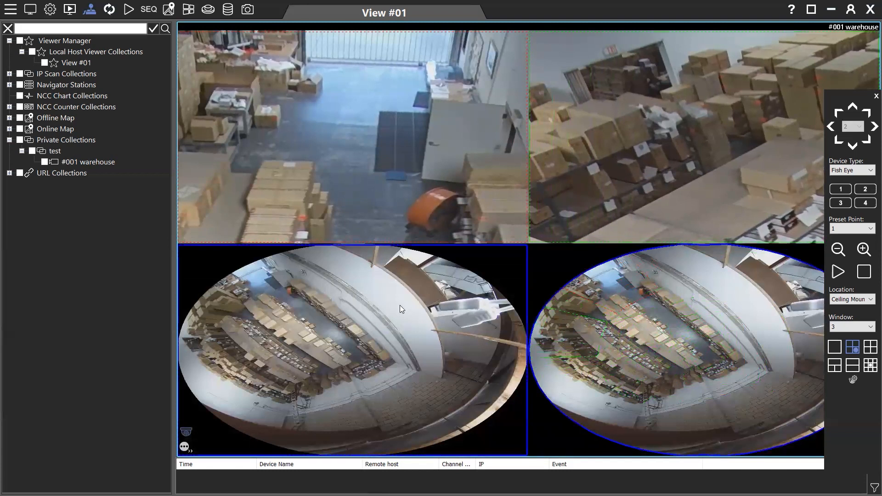
{"action": "scroll", "coordinate": [682, 337], "scroll_direction": "up", "scroll_amount": 4}
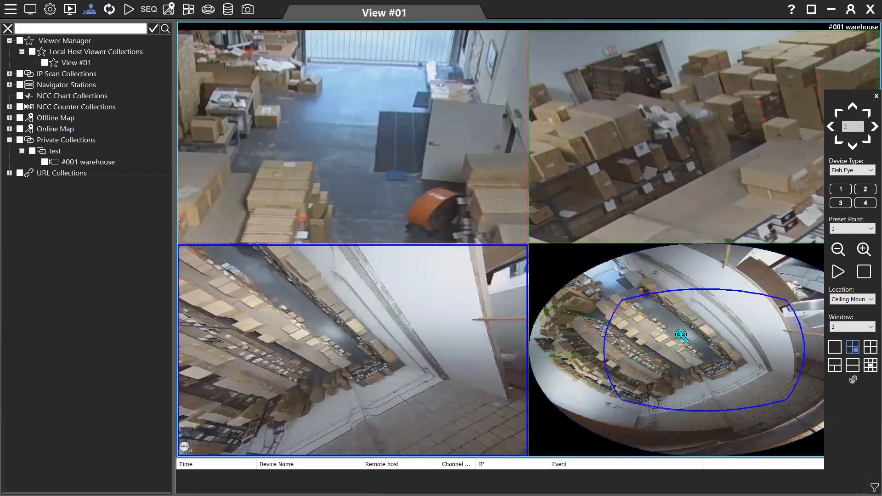
{"action": "scroll", "coordinate": [686, 344], "scroll_direction": "down", "scroll_amount": 1}
{"action": "left_click_drag", "start_coordinate": [686, 345], "coordinate": [668, 319]}
{"action": "scroll", "coordinate": [684, 335], "scroll_direction": "up", "scroll_amount": 3}
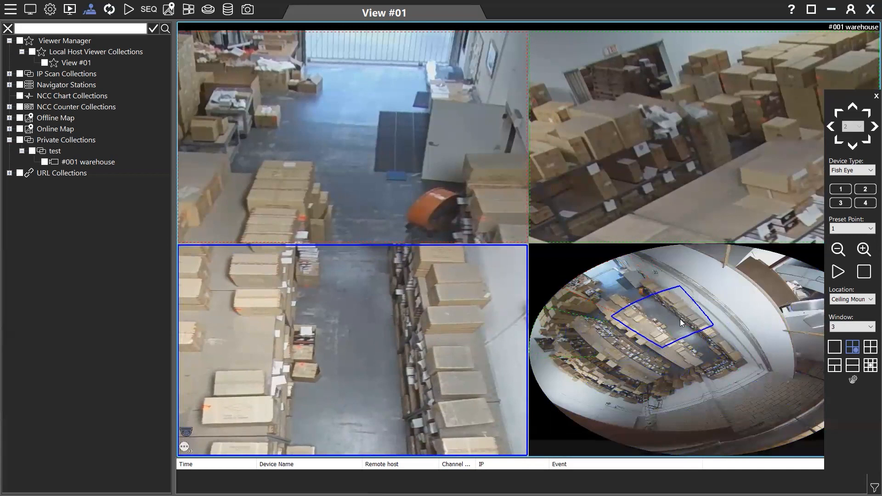
{"action": "scroll", "coordinate": [676, 325], "scroll_direction": "down", "scroll_amount": 5}
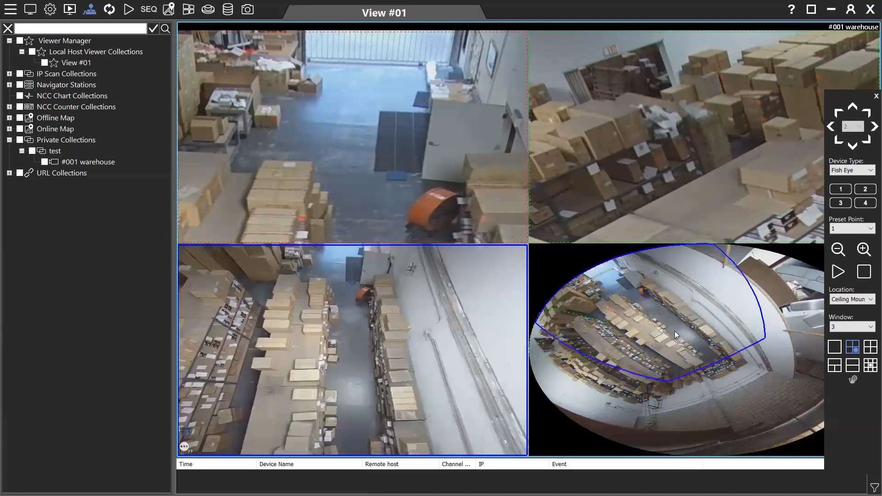
{"action": "left_click", "coordinate": [659, 182]}
{"action": "scroll", "coordinate": [692, 350], "scroll_direction": "down", "scroll_amount": 5}
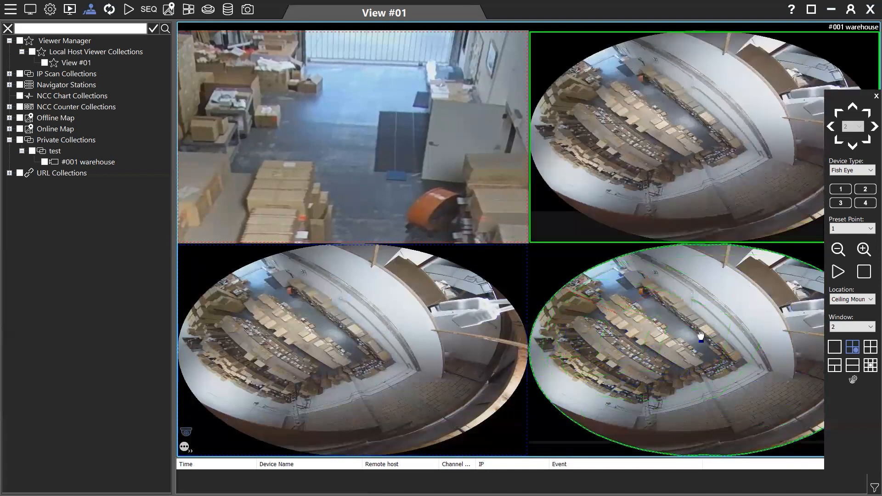
Reset the top-left pane to full fisheye and return View #01 to the 6x6 grid
{"action": "left_click", "coordinate": [358, 103]}
{"action": "scroll", "coordinate": [688, 318], "scroll_direction": "down", "scroll_amount": 2}
{"action": "scroll", "coordinate": [690, 322], "scroll_direction": "down", "scroll_amount": 4}
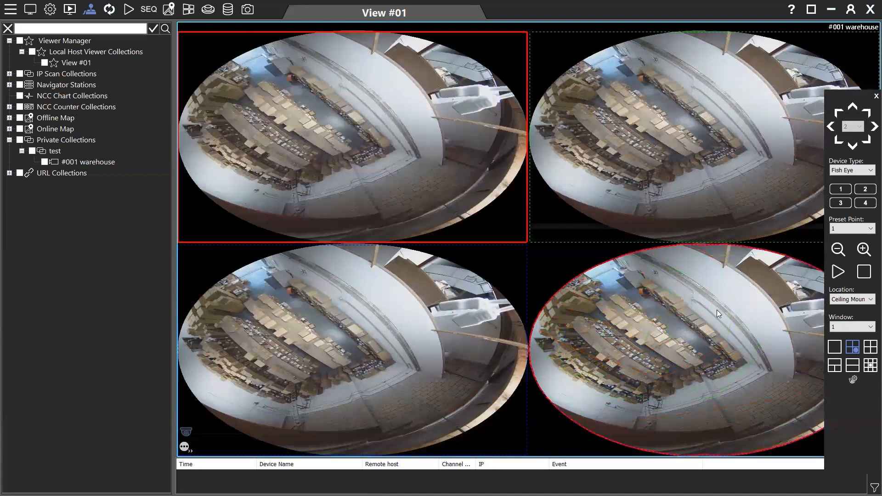
{"action": "double_click", "coordinate": [548, 260]}
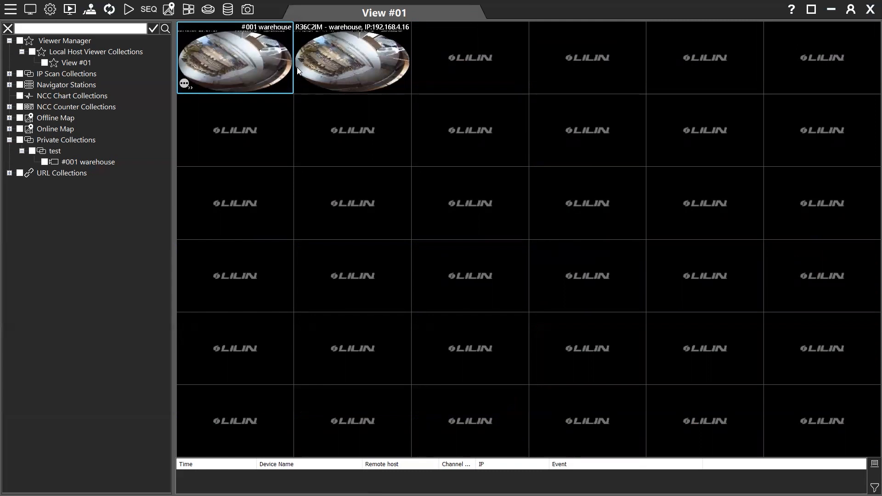
Maximize and restore both warehouse tiles, then show the F2R36C2IM camera as four fisheye panes
{"action": "double_click", "coordinate": [333, 68]}
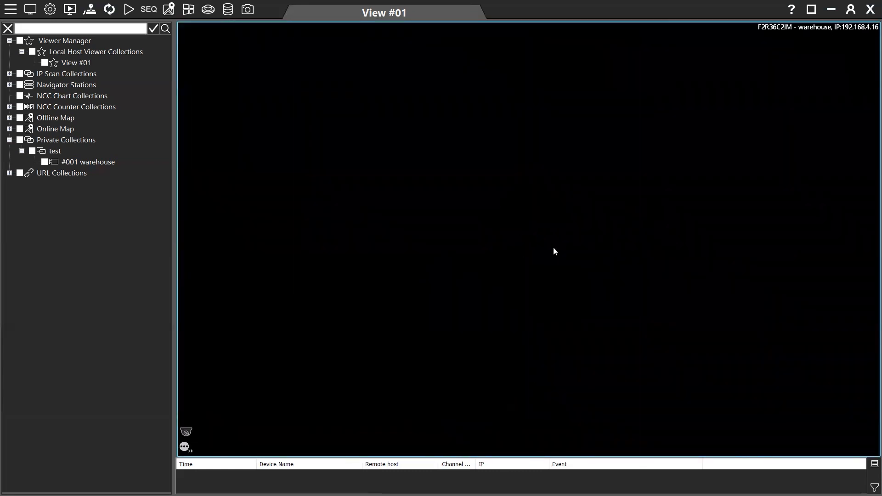
{"action": "double_click", "coordinate": [388, 187]}
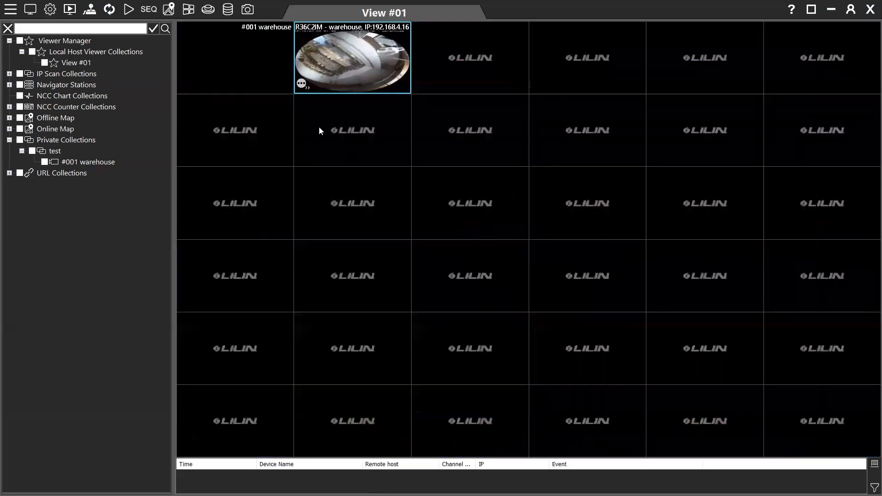
{"action": "double_click", "coordinate": [287, 68]}
{"action": "double_click", "coordinate": [308, 98]}
{"action": "double_click", "coordinate": [327, 67]}
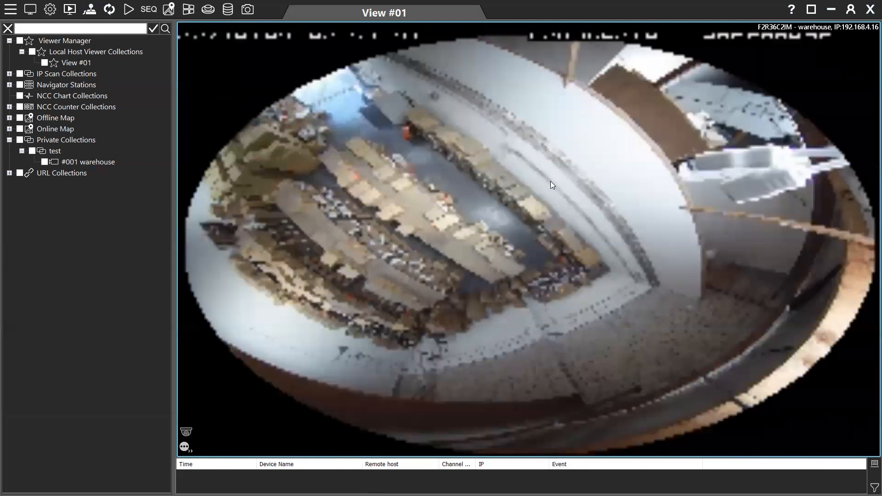
{"action": "double_click", "coordinate": [551, 183]}
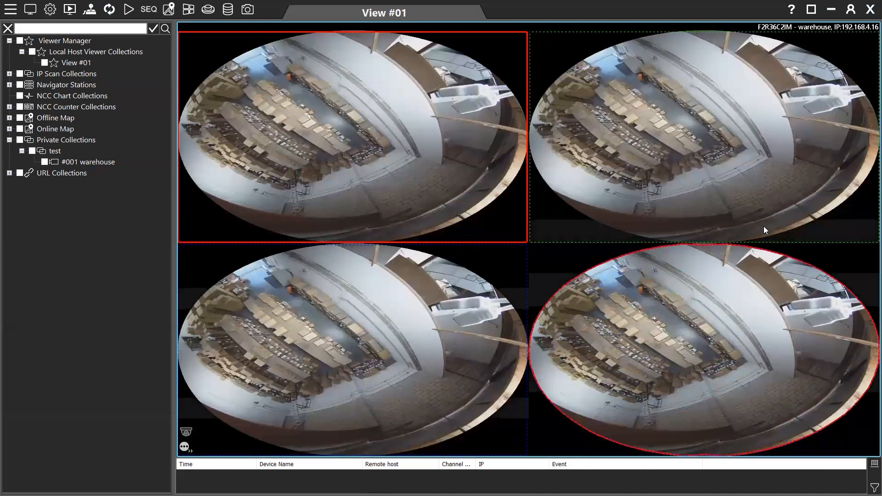